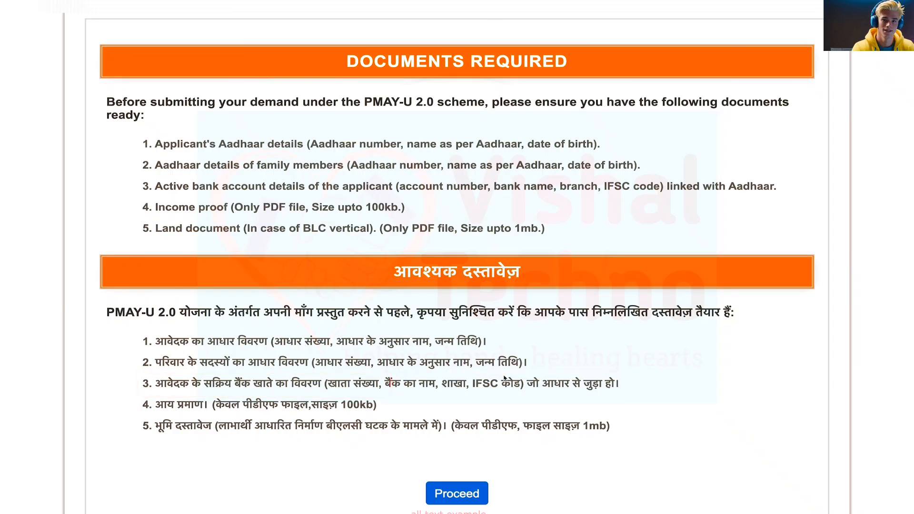
scroll(504, 379, down, 1)
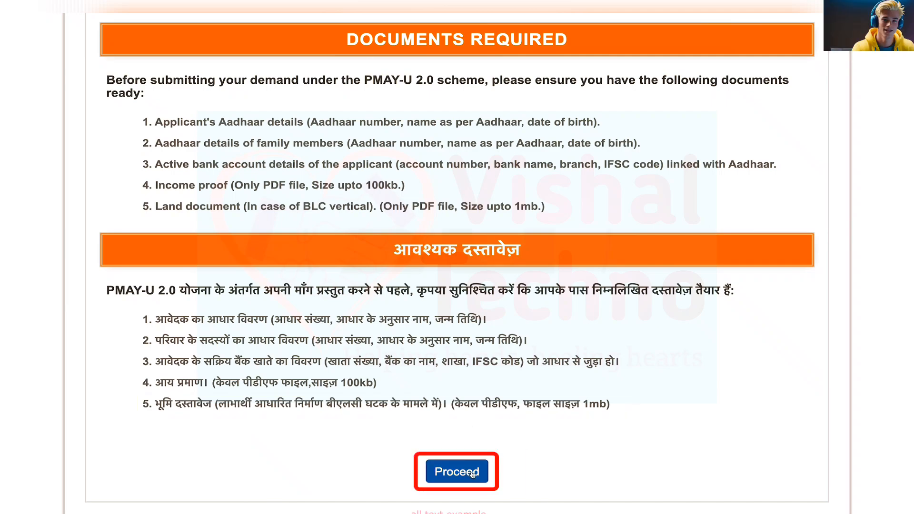
Step: Answer the eligibility questions: Uttar Pradesh, annual income, Beneficiary Led Construction, and no pucca house
click(457, 471)
click(568, 127)
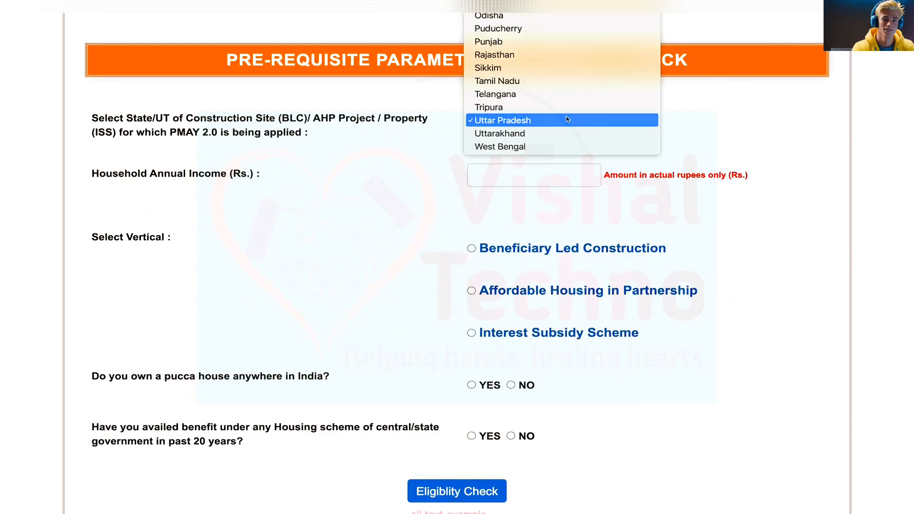
click(564, 122)
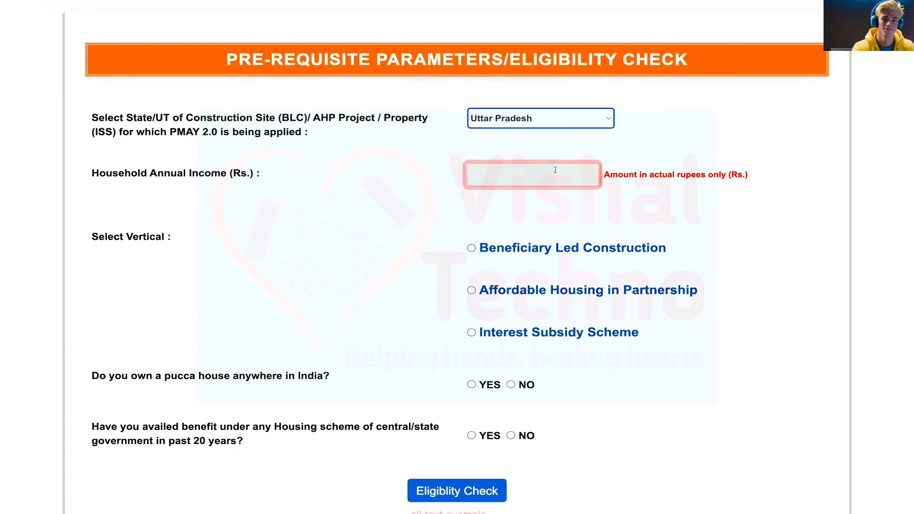
click(532, 172)
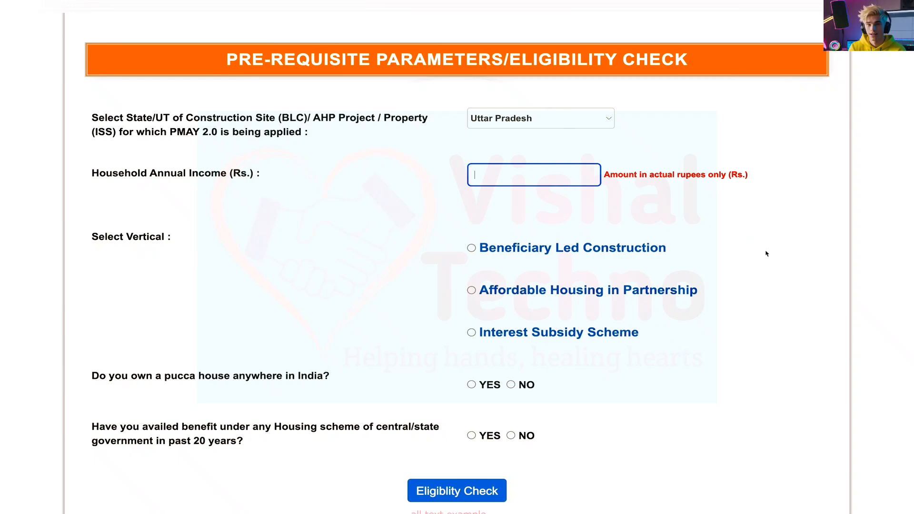
click(471, 248)
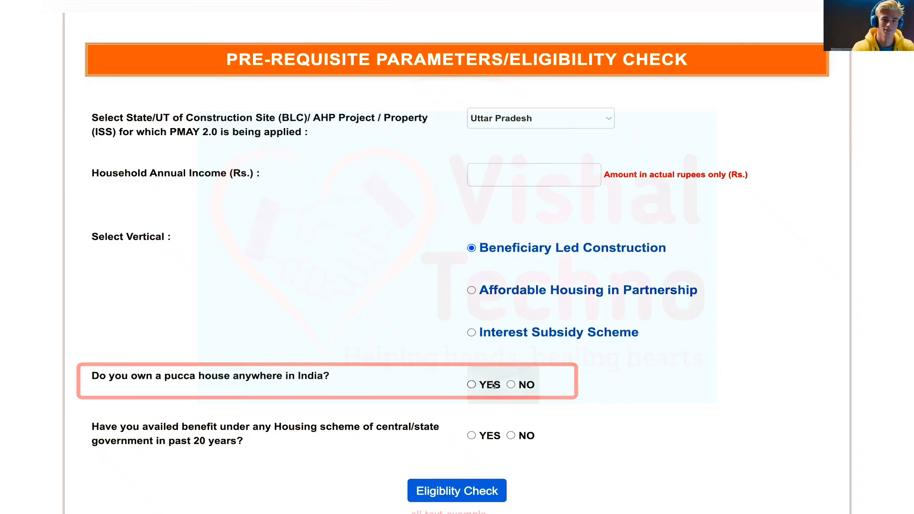
click(521, 386)
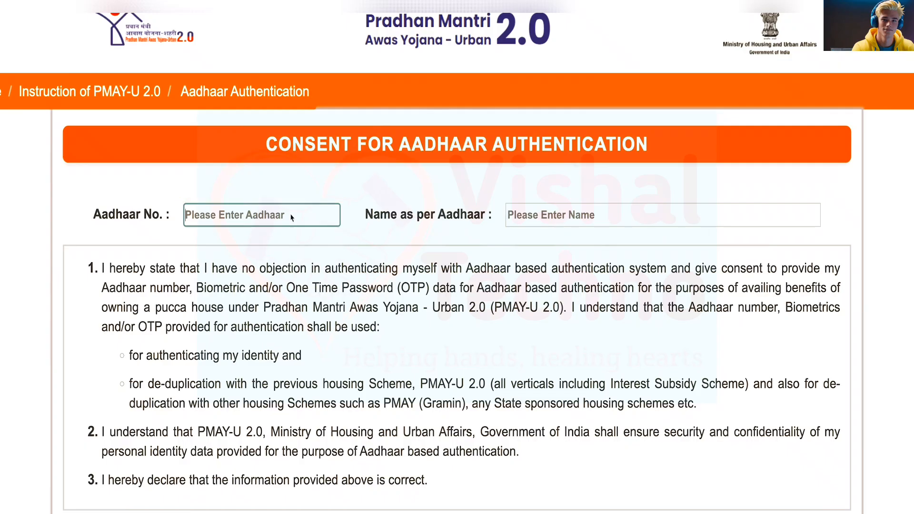
Step: Enter the applicant's Aadhaar number, give authentication consent, and request an OTP
click(285, 213)
text(0000)
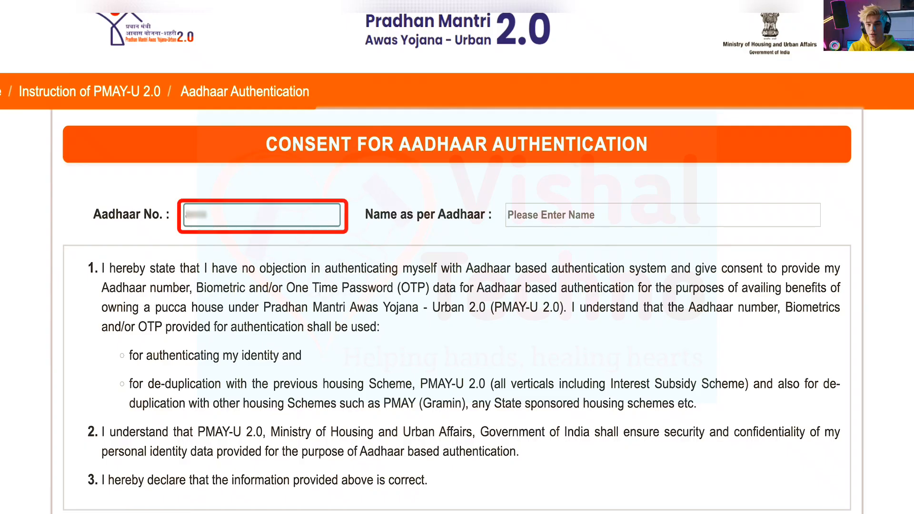
text(0000)
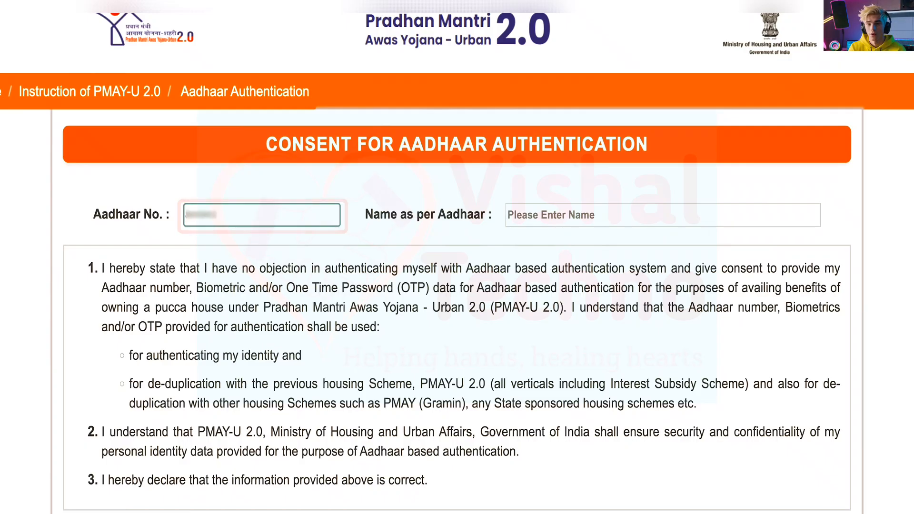
text(0000)
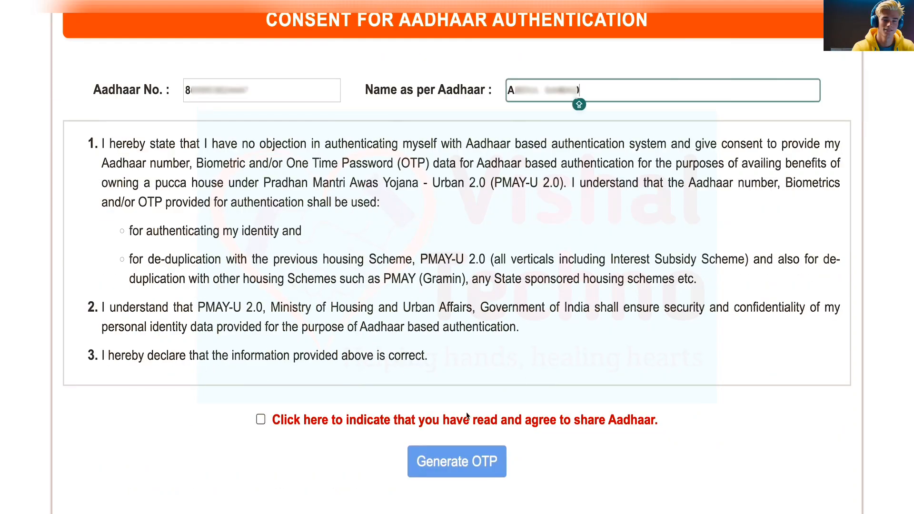
scroll(466, 415, down, 1)
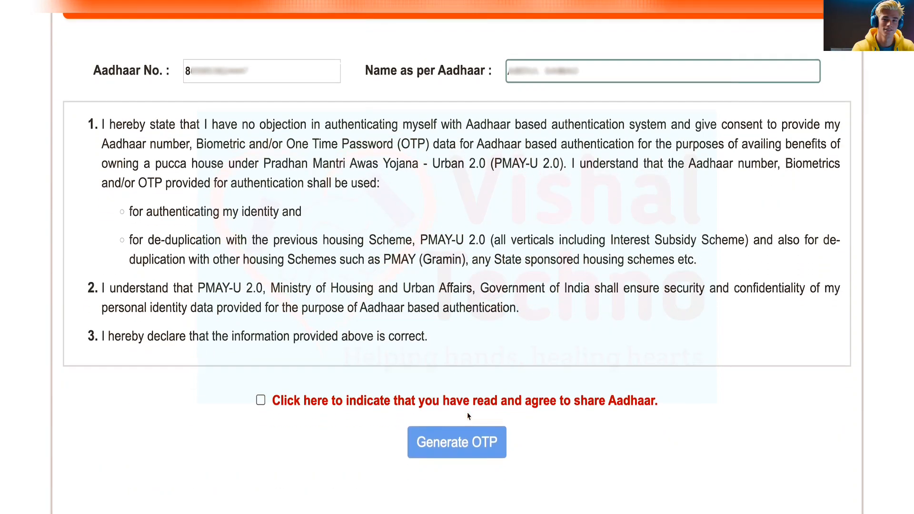
click(412, 394)
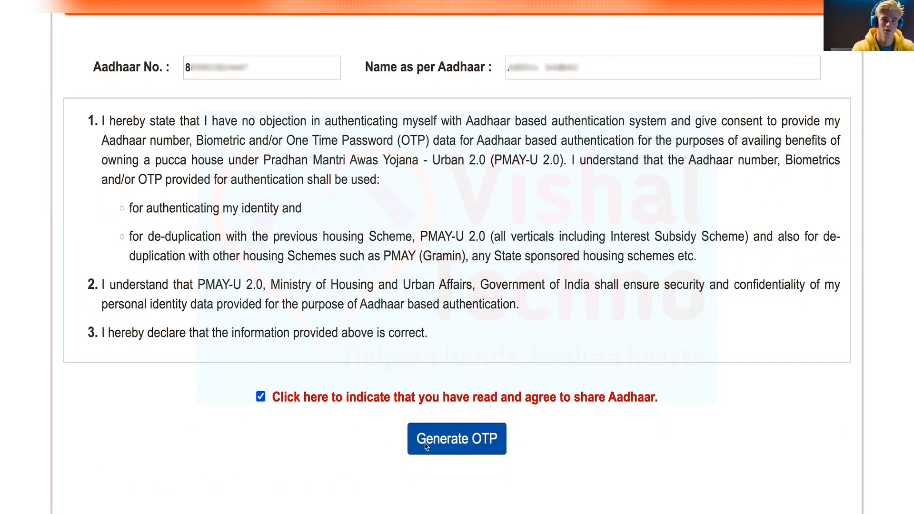
click(472, 447)
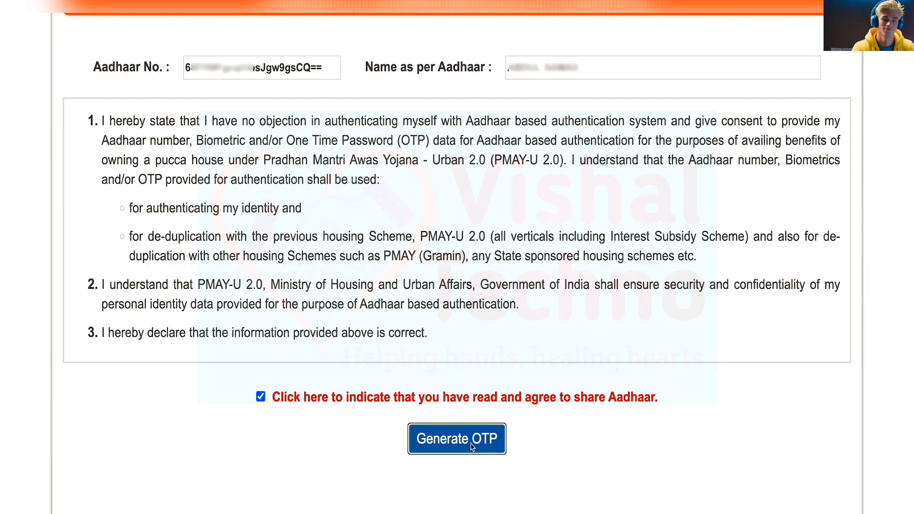
Step: Enter the received OTP and submit it to verify the Aadhaar
scroll(381, 421, down, 3)
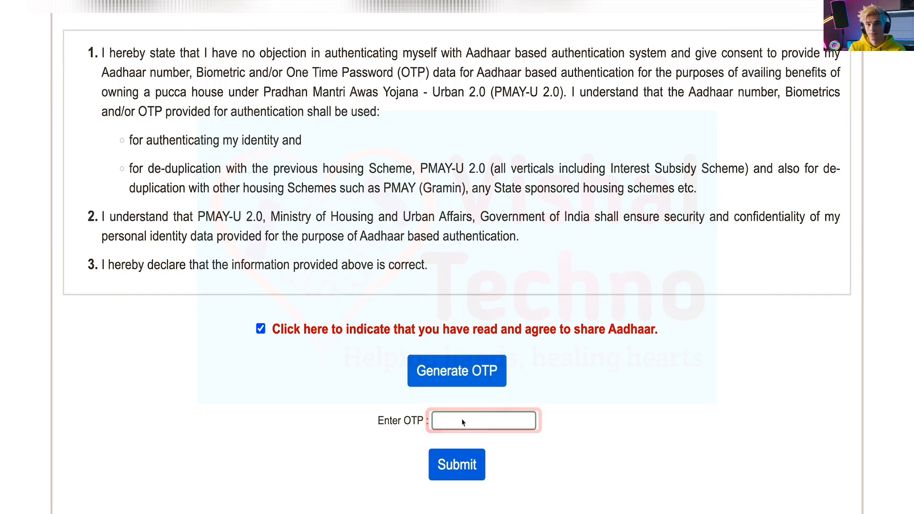
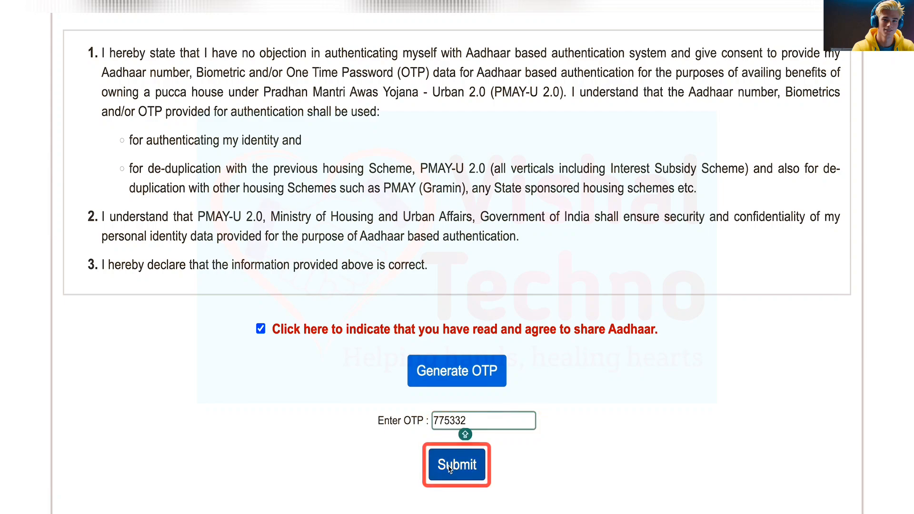
click(449, 469)
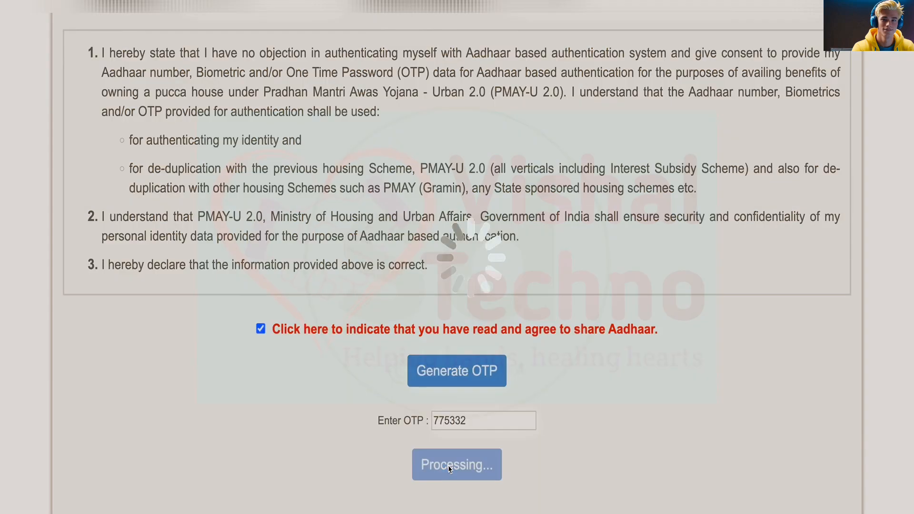
scroll(491, 346, down, 2)
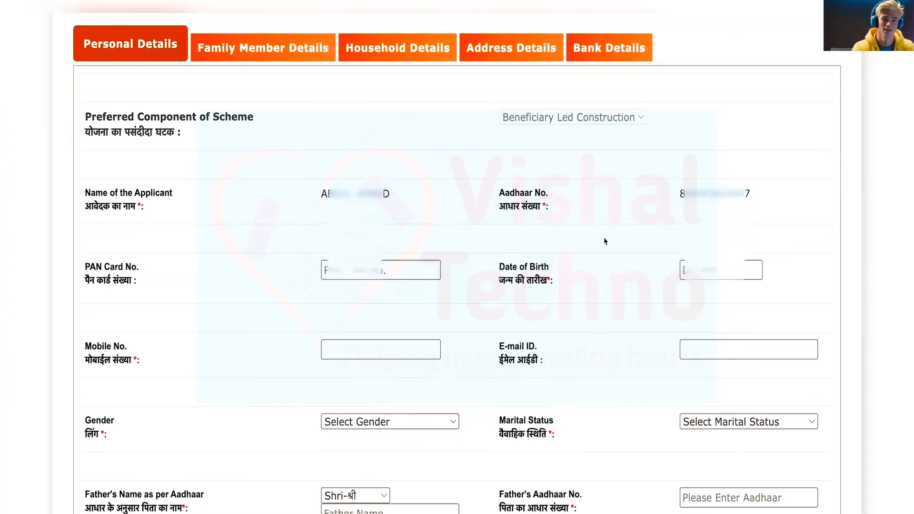
Step: Enter the applicant's PAN number in capital letters
scroll(604, 241, down, 1)
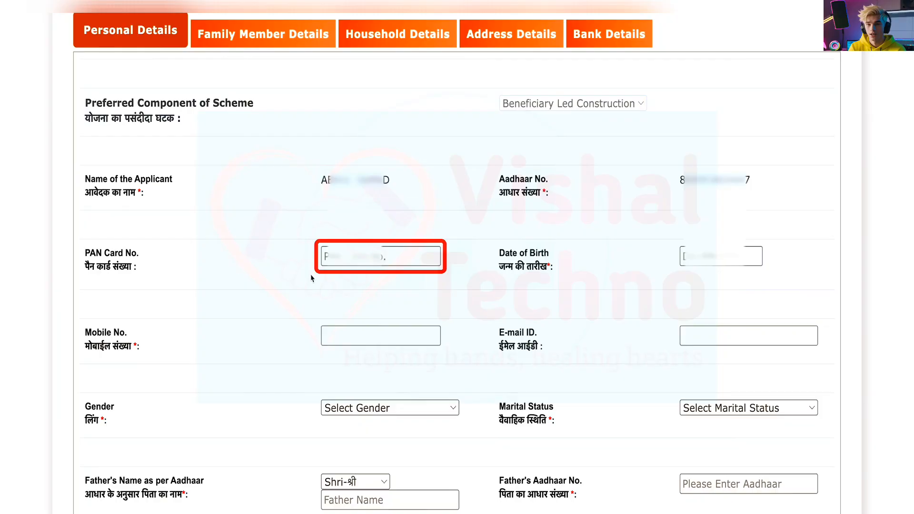
click(357, 264)
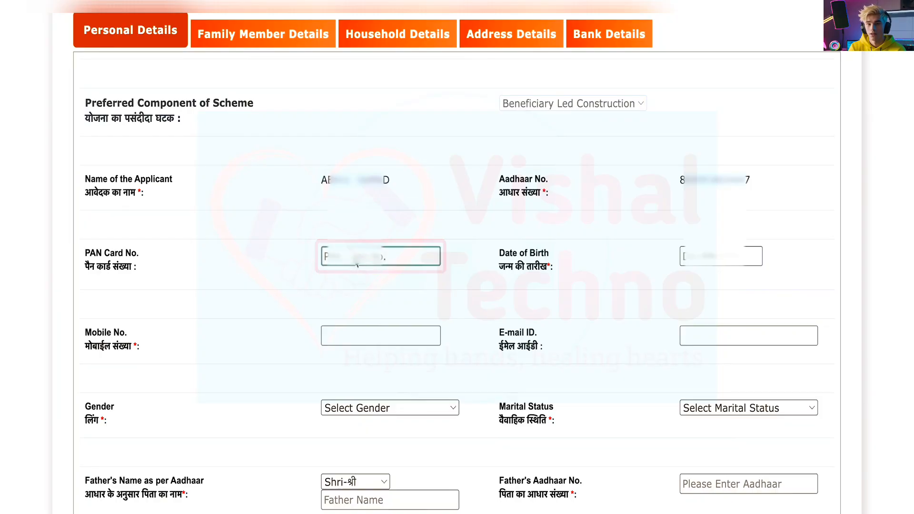
key(Caps_Lock)
text(M)
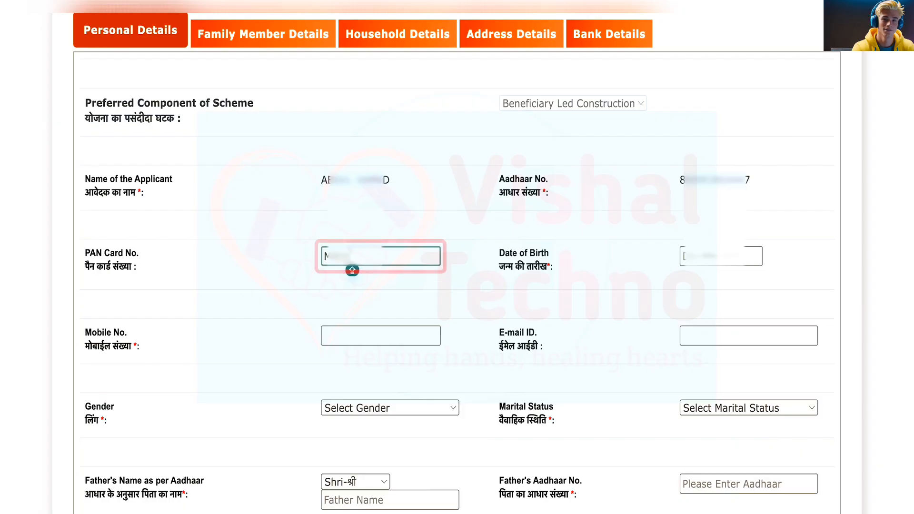
text(Q)
Step: Set the date of birth to 28 February 1997 using the calendar
click(688, 259)
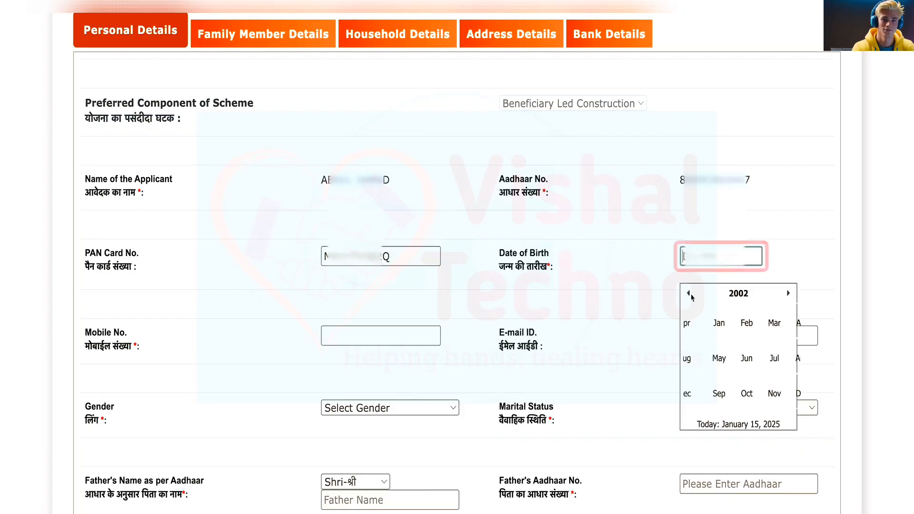
click(690, 295)
click(690, 295)
click(690, 295)
click(690, 295)
click(690, 295)
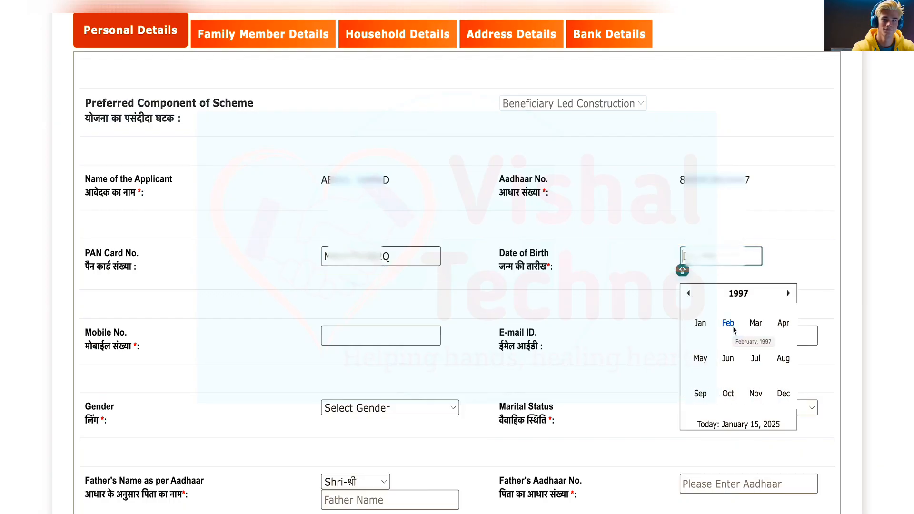
click(733, 329)
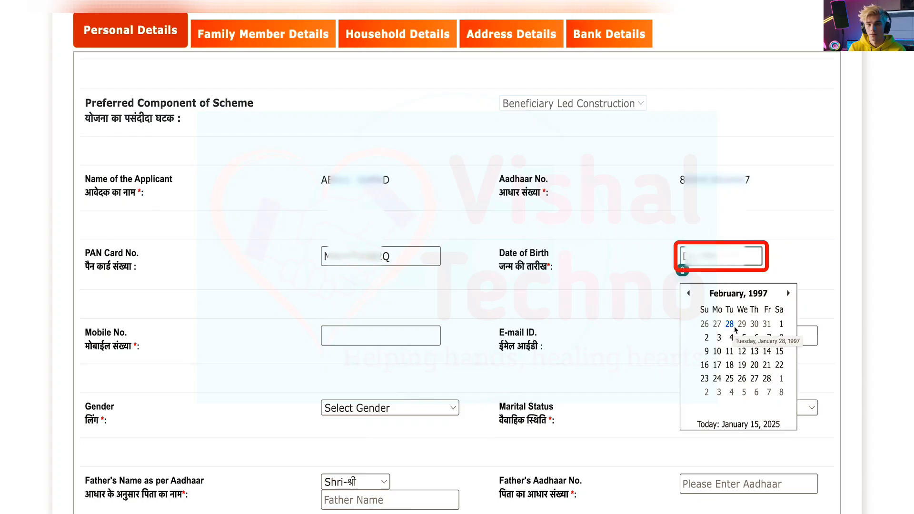
click(729, 324)
scroll(363, 236, down, 2)
Step: Fill in the applicant's mobile number and Gmail e-mail address
click(365, 238)
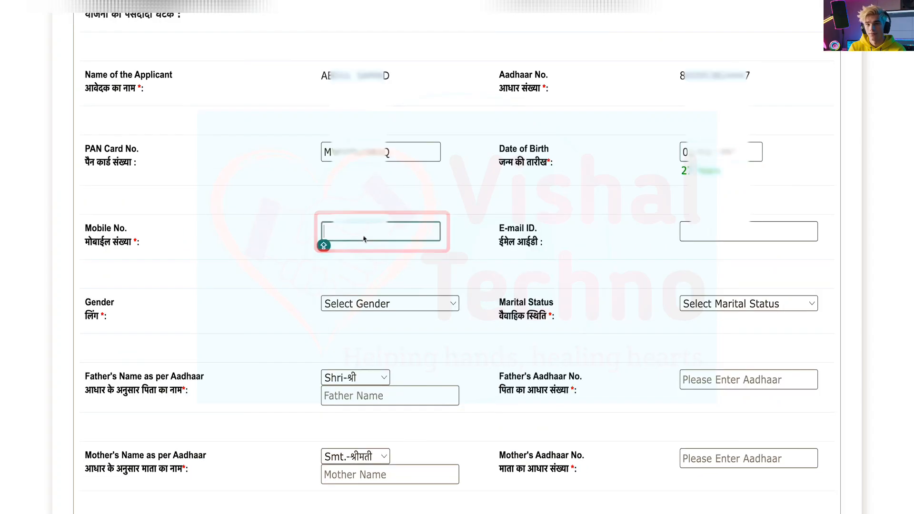
text(73)
key(Tab)
text(sa)
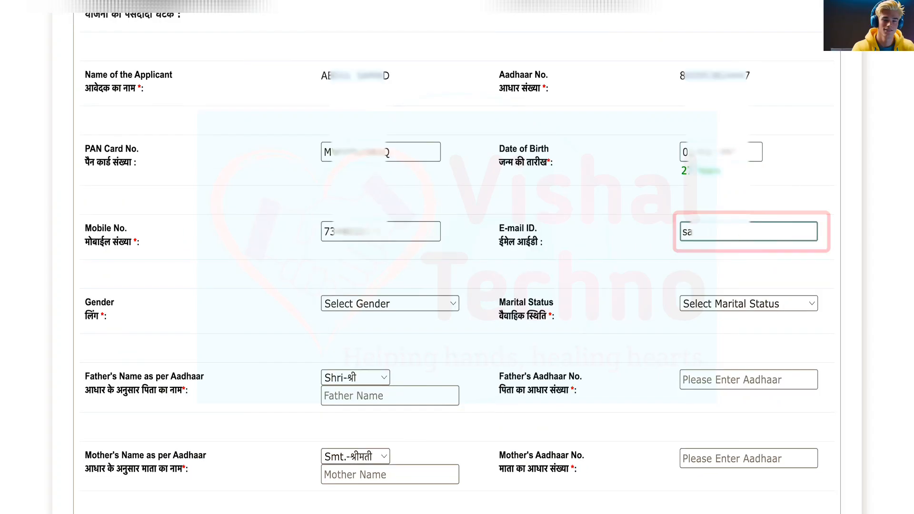
text(@gmail.com)
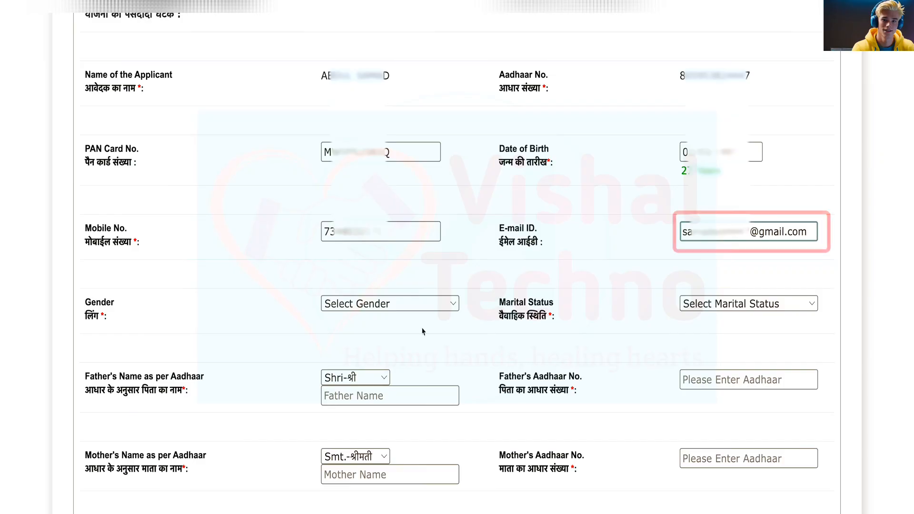
Step: Set gender to Male and marital status to Unmarried
click(404, 304)
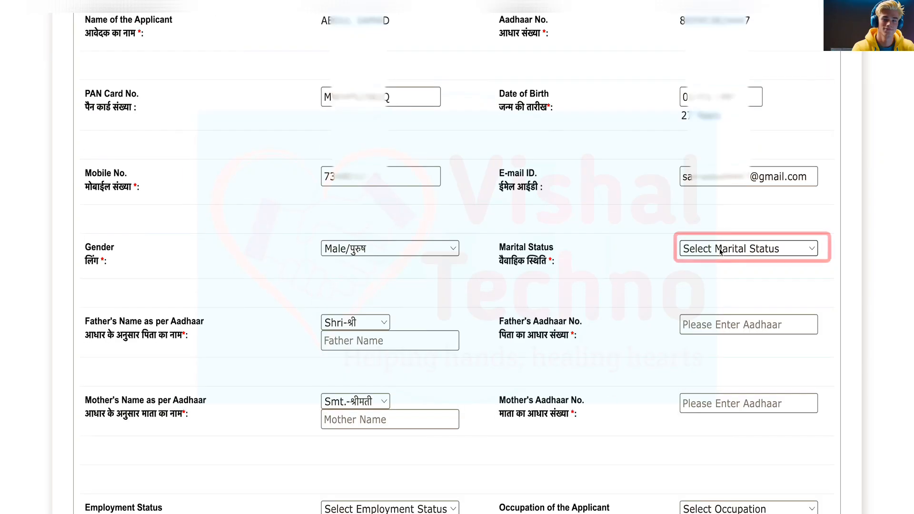
click(721, 251)
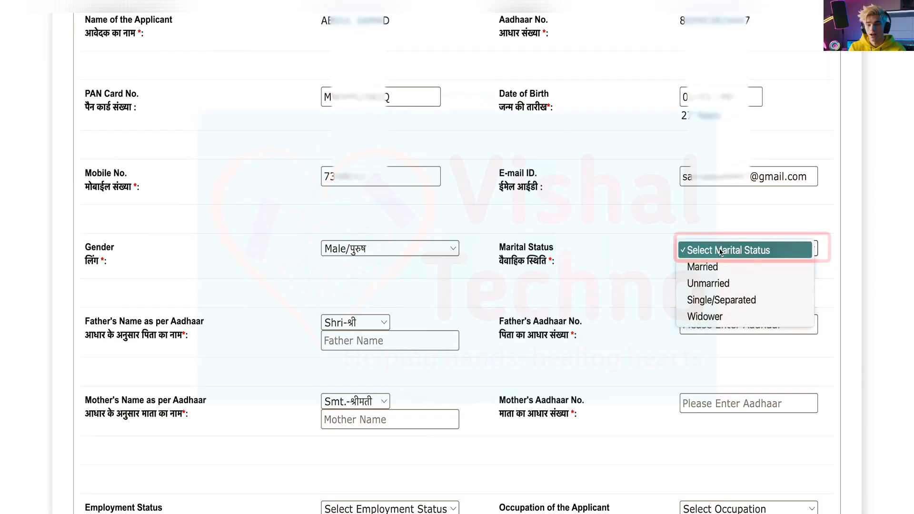
click(708, 283)
scroll(345, 190, down, 3)
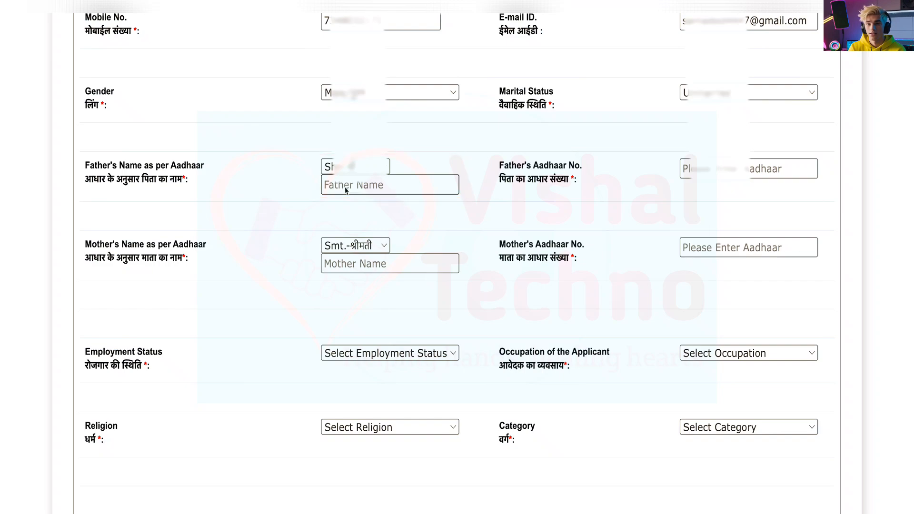
Step: Enter the father's name and Aadhaar number, then the mother's name and Aadhaar number
click(395, 192)
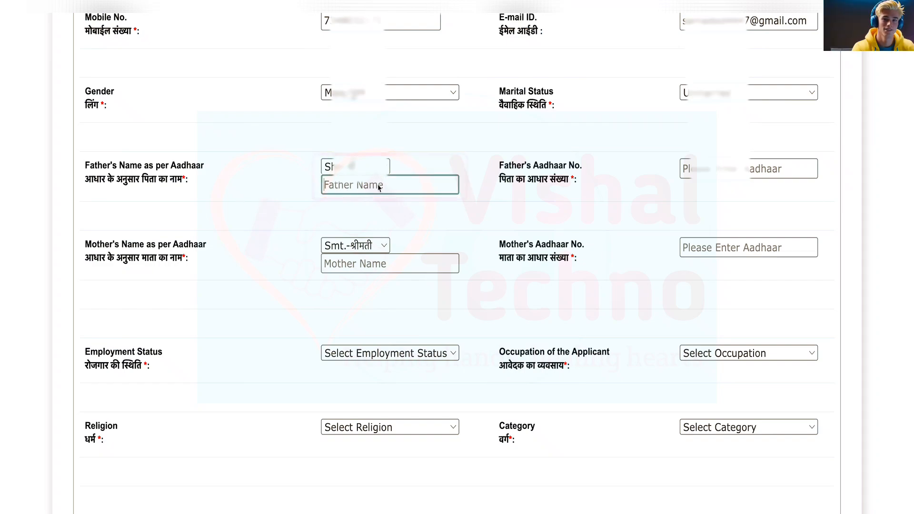
key(Caps_Lock)
text(AB)
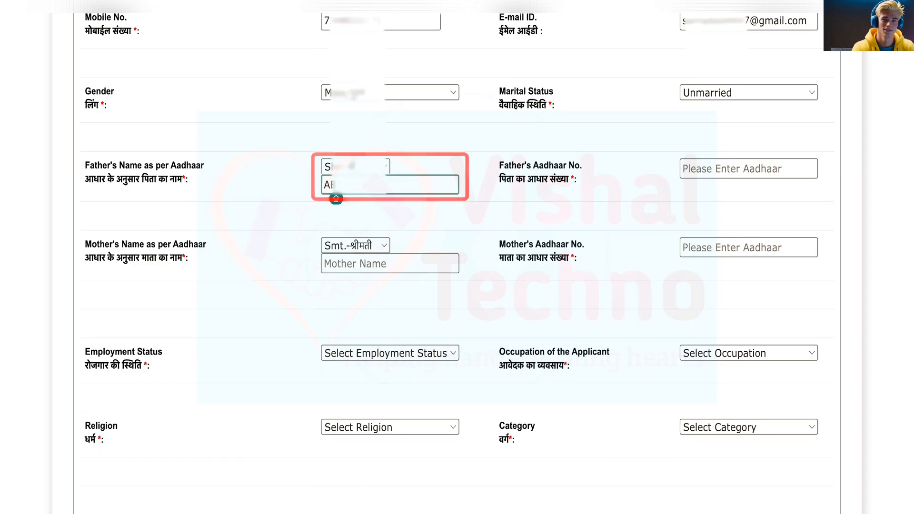
text(CD)
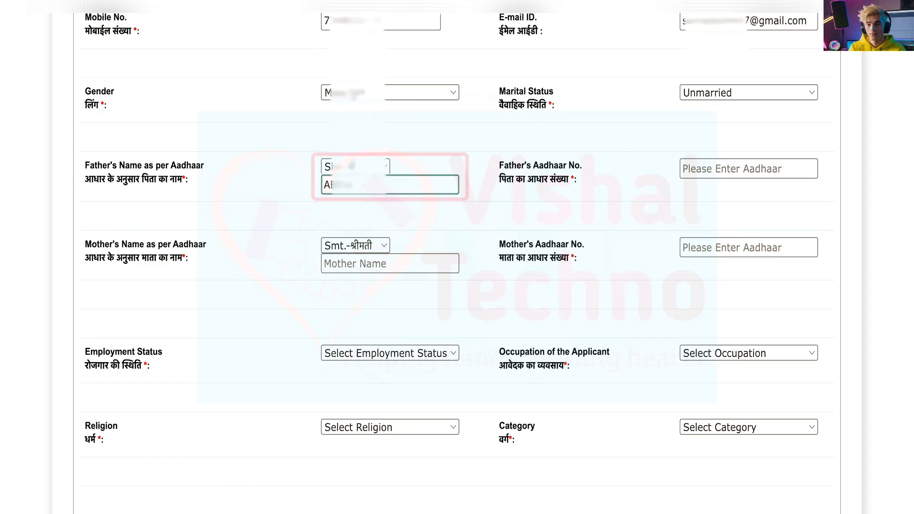
click(698, 177)
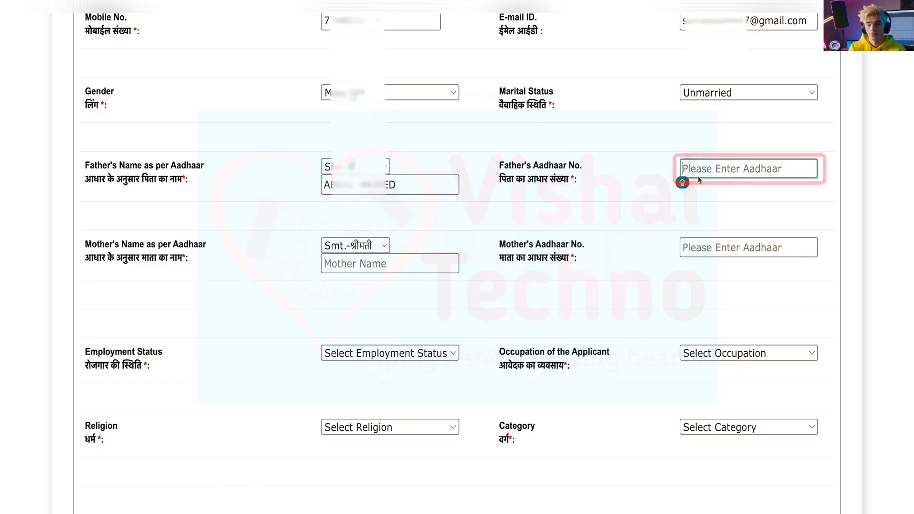
text(8)
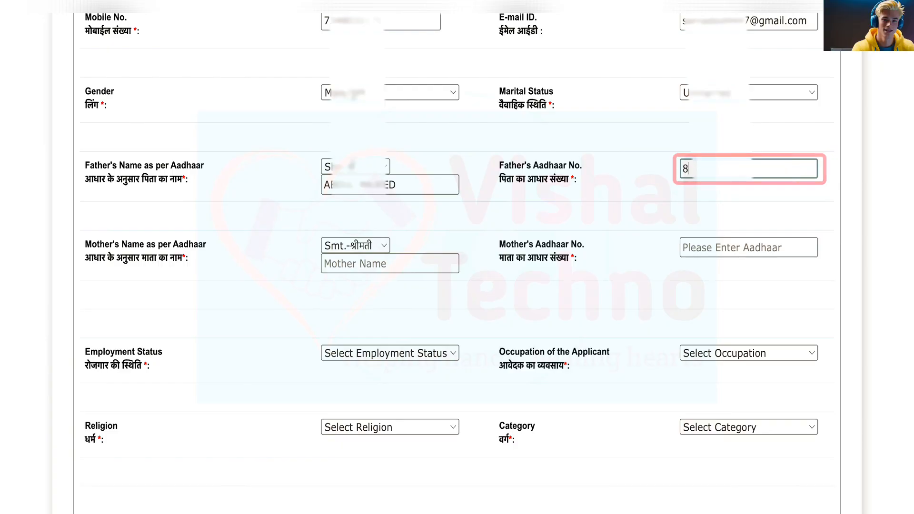
text(0)
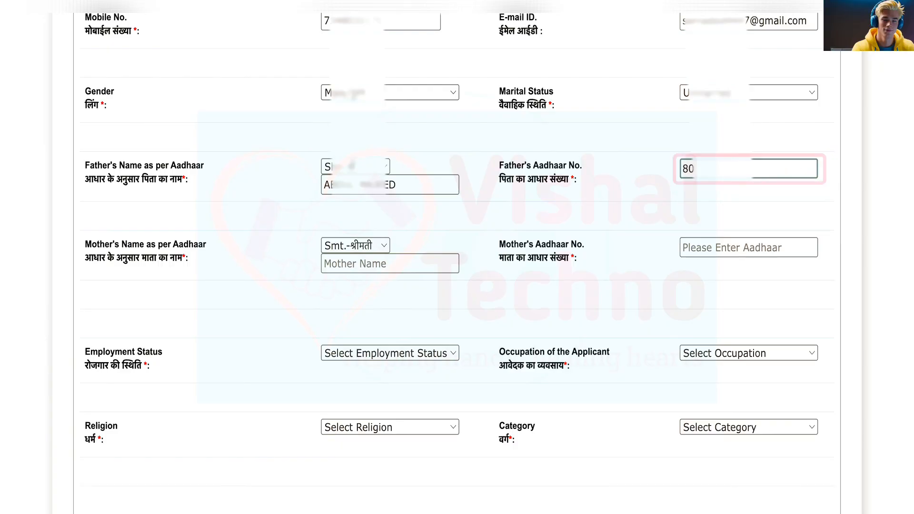
click(403, 269)
text(SH)
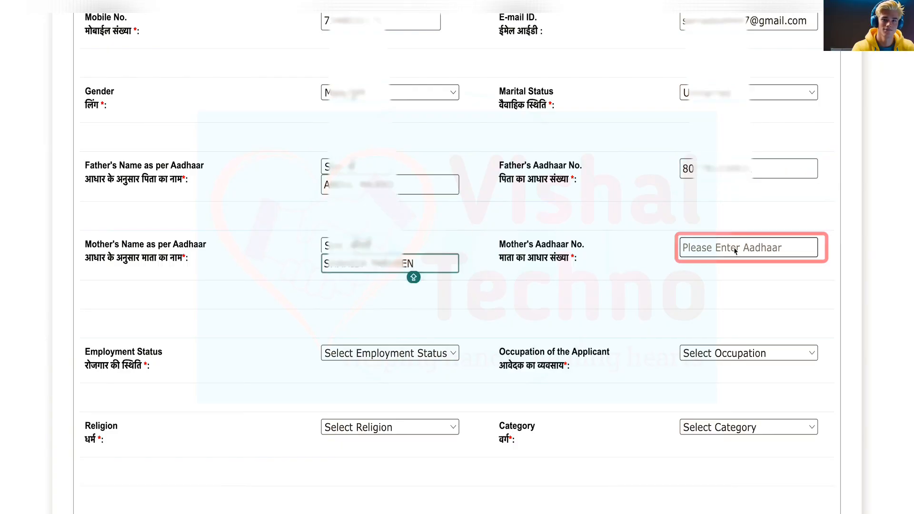
click(733, 248)
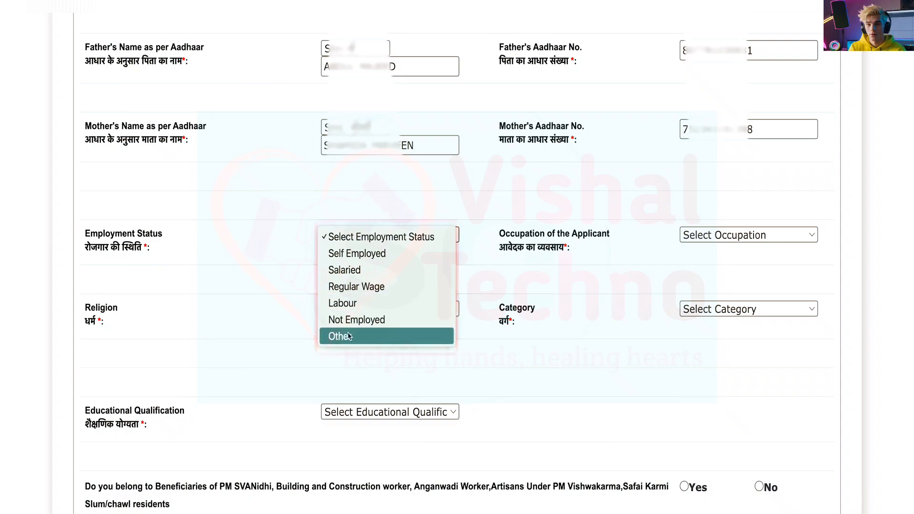
Step: Set employment status to Labour and occupation to Others
click(342, 303)
scroll(431, 215, down, 2)
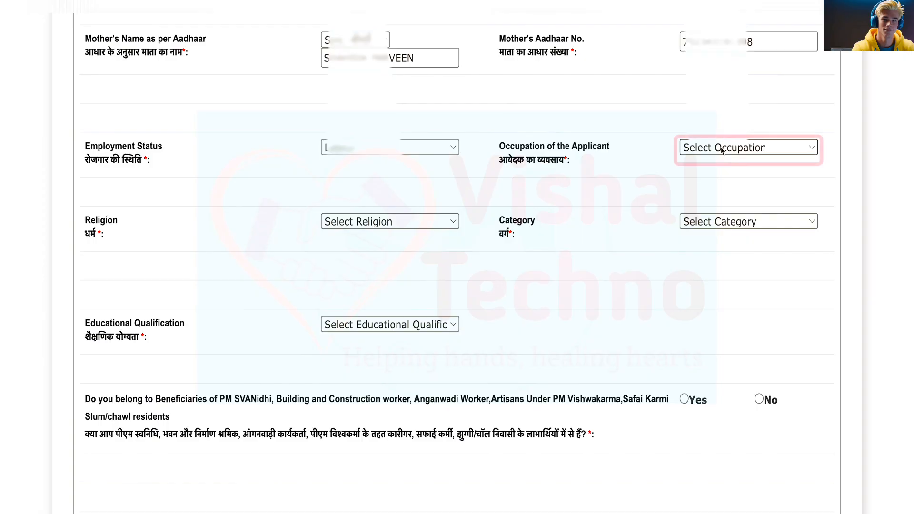
click(721, 151)
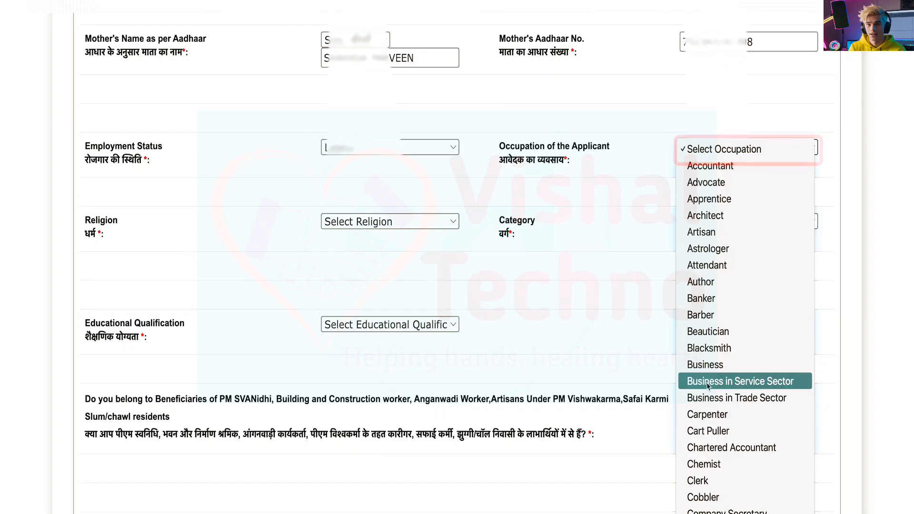
scroll(705, 387, down, 5)
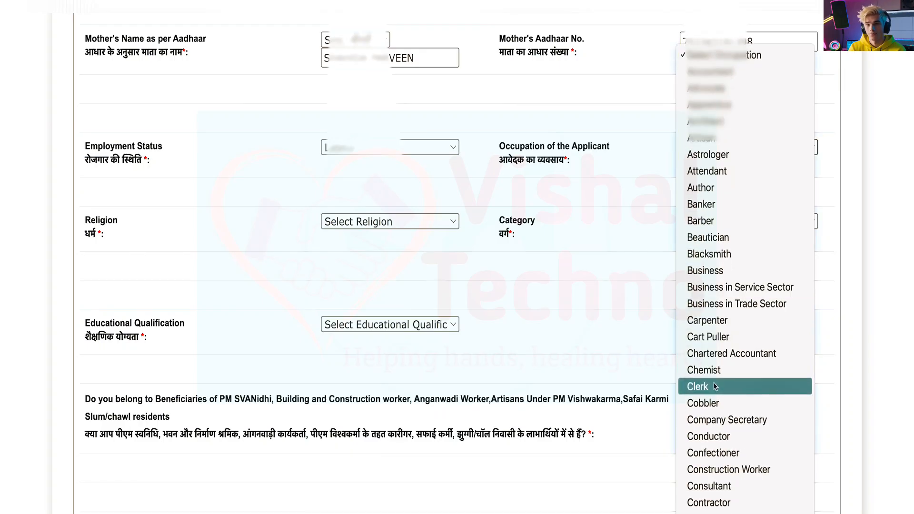
scroll(715, 386, down, 2)
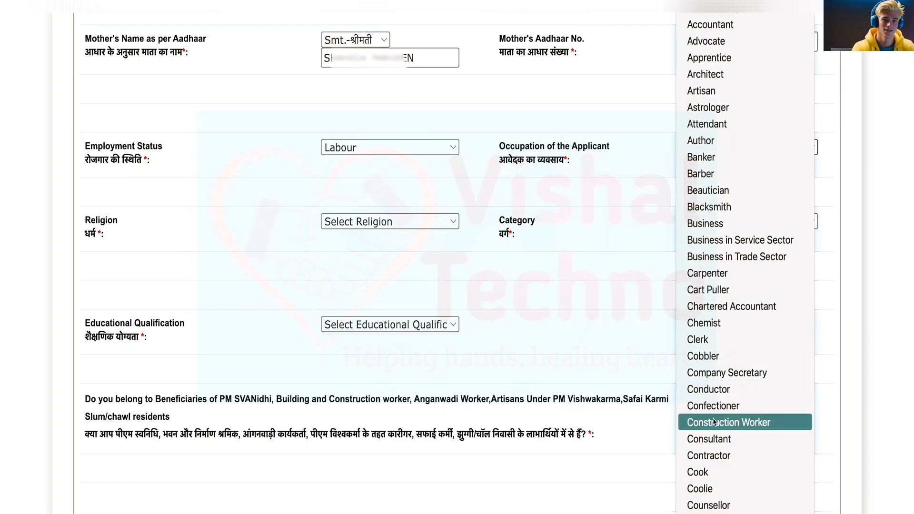
scroll(713, 420, down, 5)
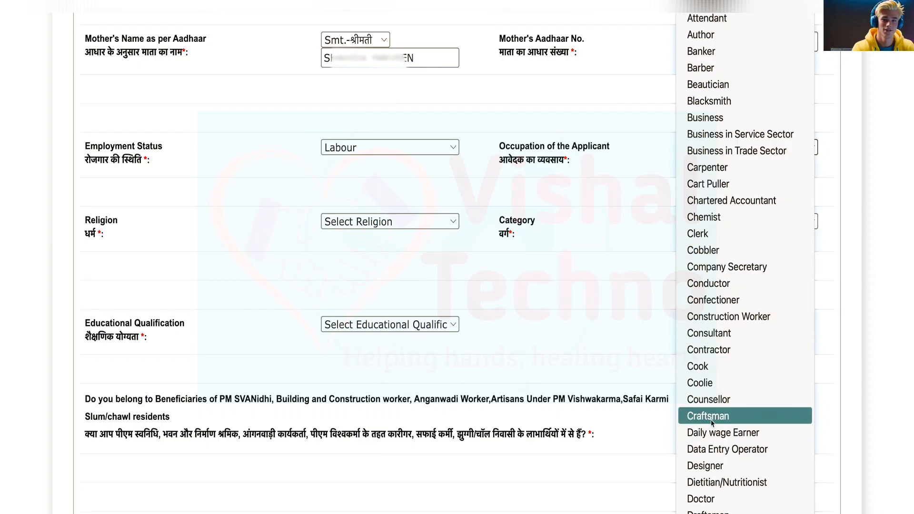
scroll(710, 434, down, 3)
scroll(713, 438, down, 10)
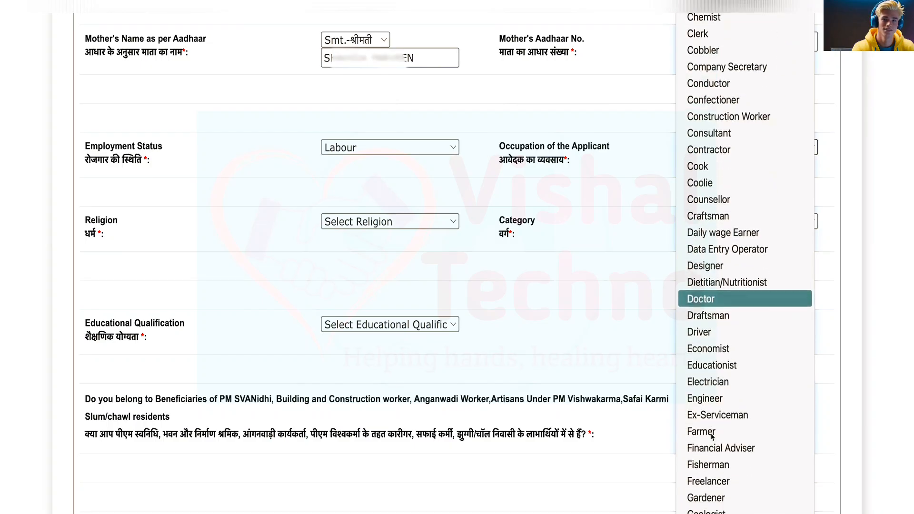
scroll(713, 447, down, 17)
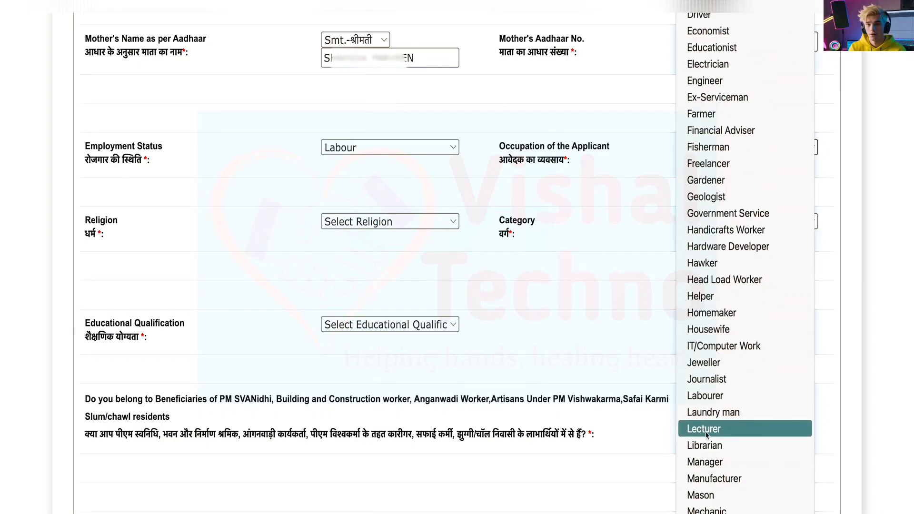
scroll(717, 446, down, 10)
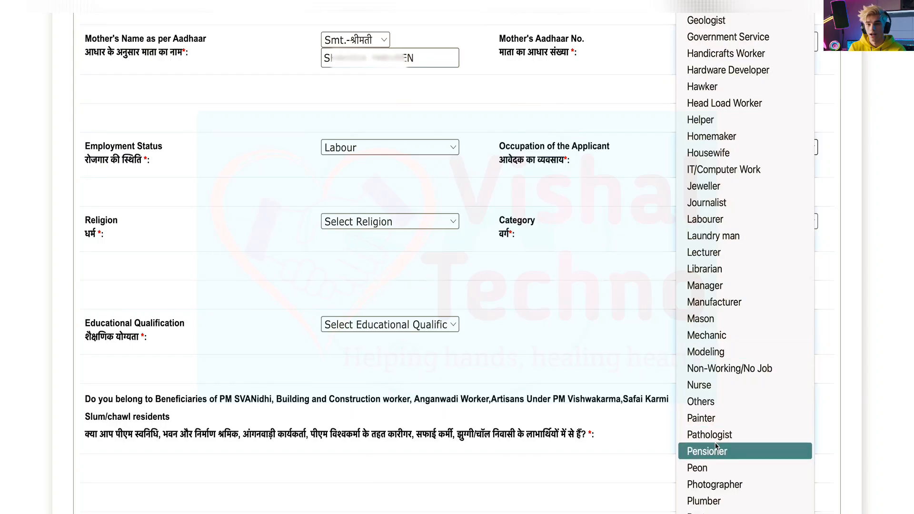
scroll(718, 447, down, 19)
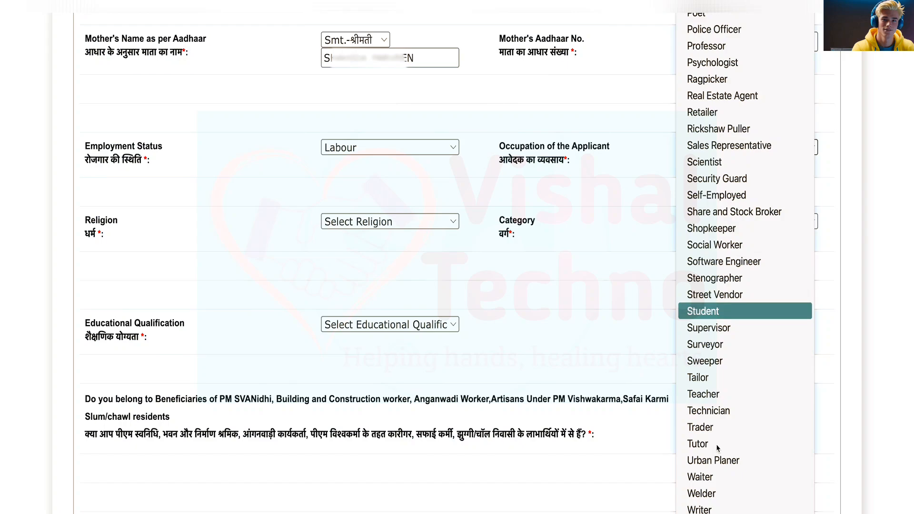
scroll(717, 448, up, 20)
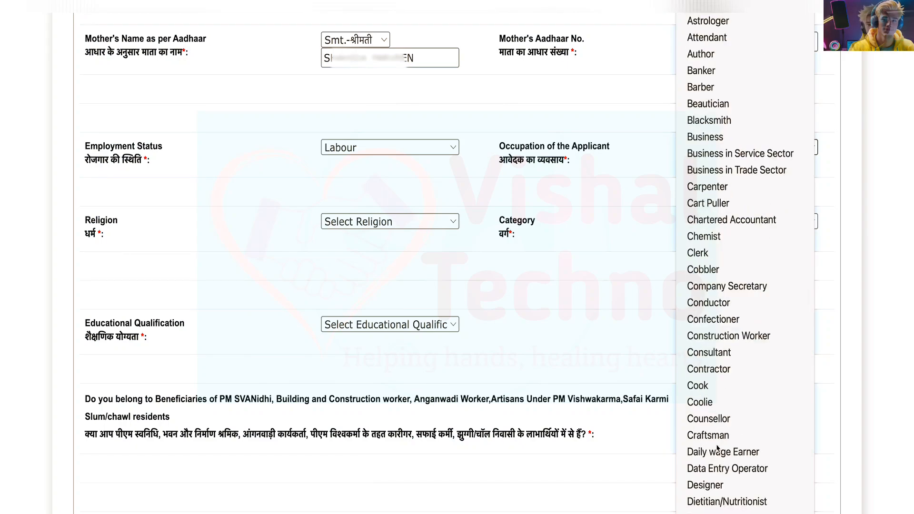
scroll(717, 449, down, 10)
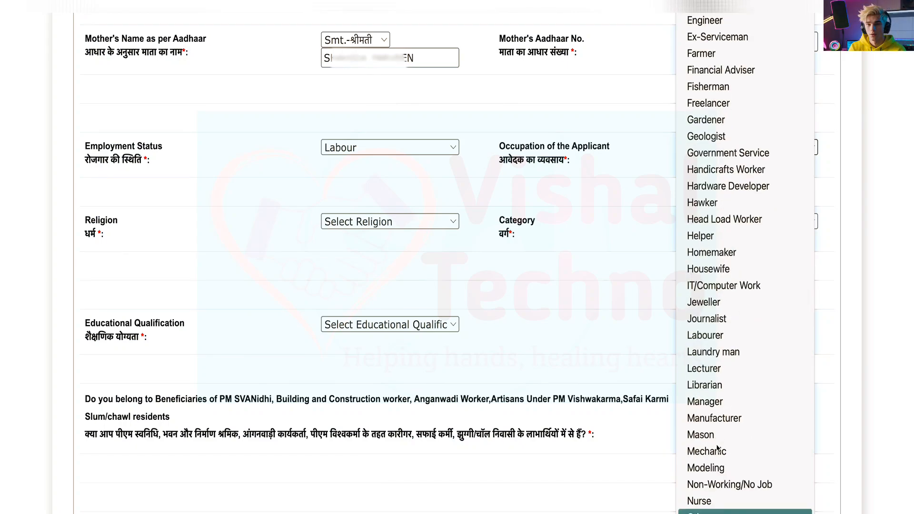
click(718, 507)
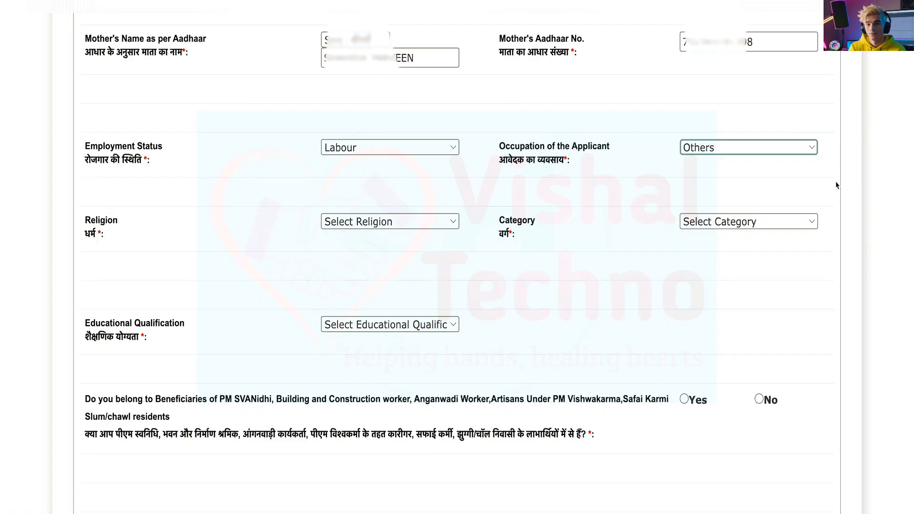
Step: Set religion to Muslim and category to OBC
click(378, 222)
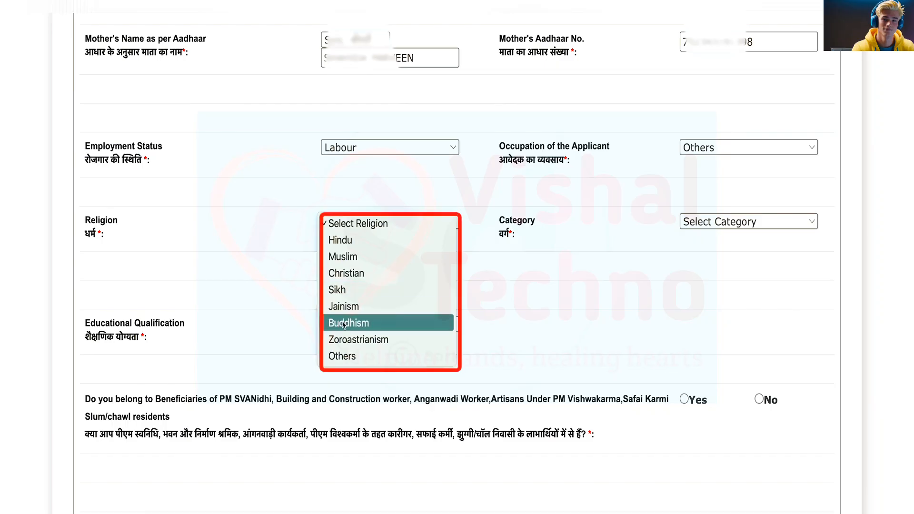
click(359, 259)
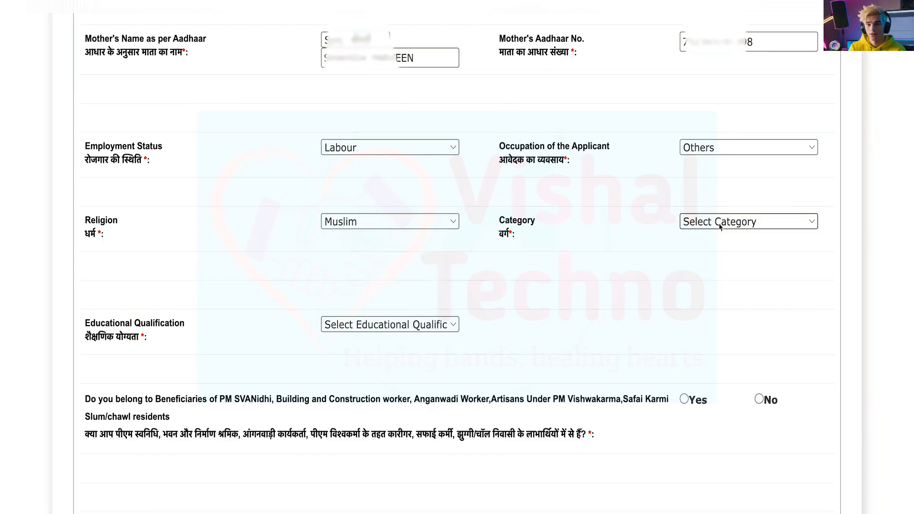
click(742, 221)
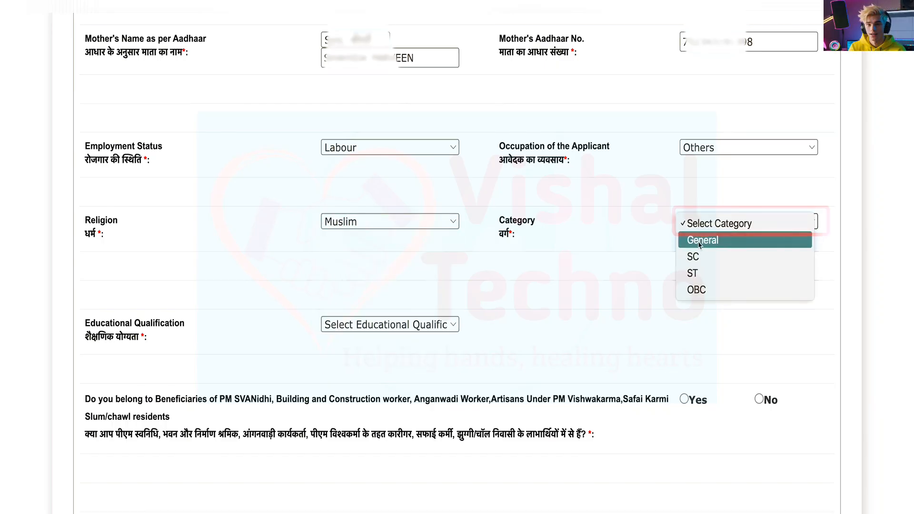
click(706, 295)
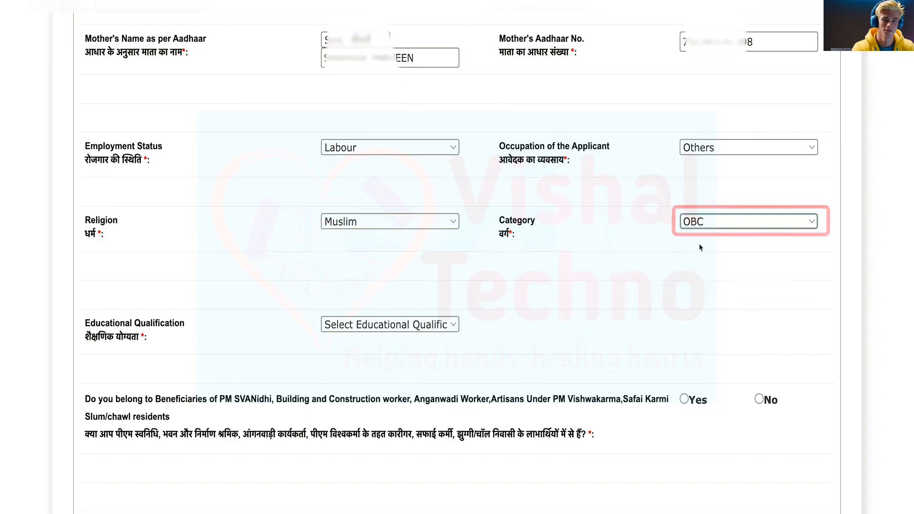
scroll(436, 266, down, 2)
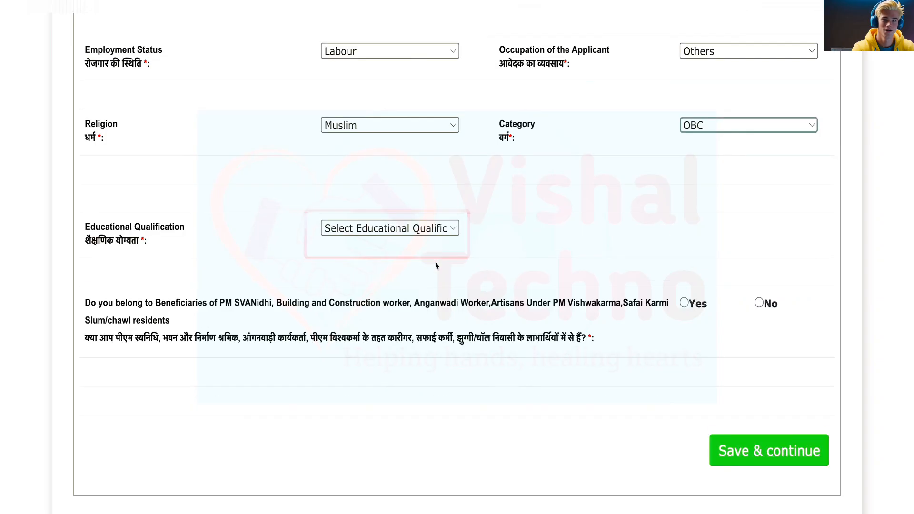
scroll(436, 265, down, 1)
click(422, 222)
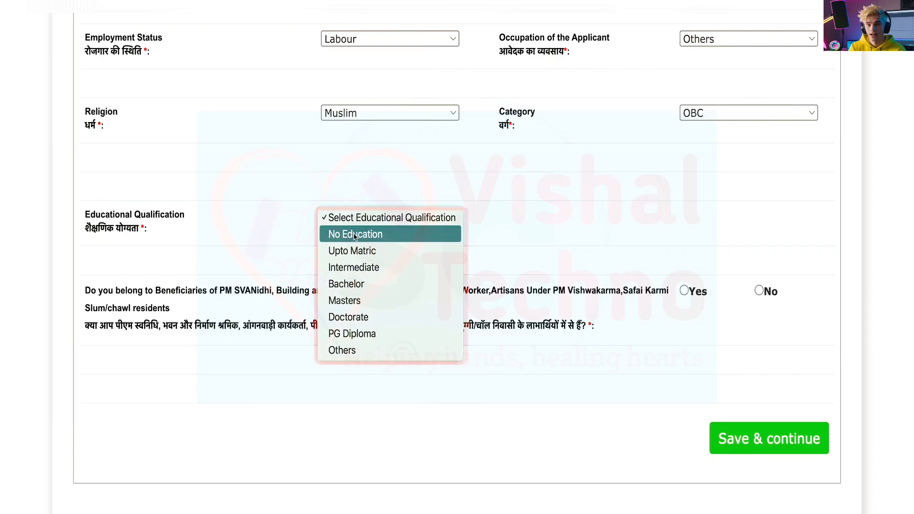
Step: Choose Intermediate as educational qualification and save the personal details
click(354, 267)
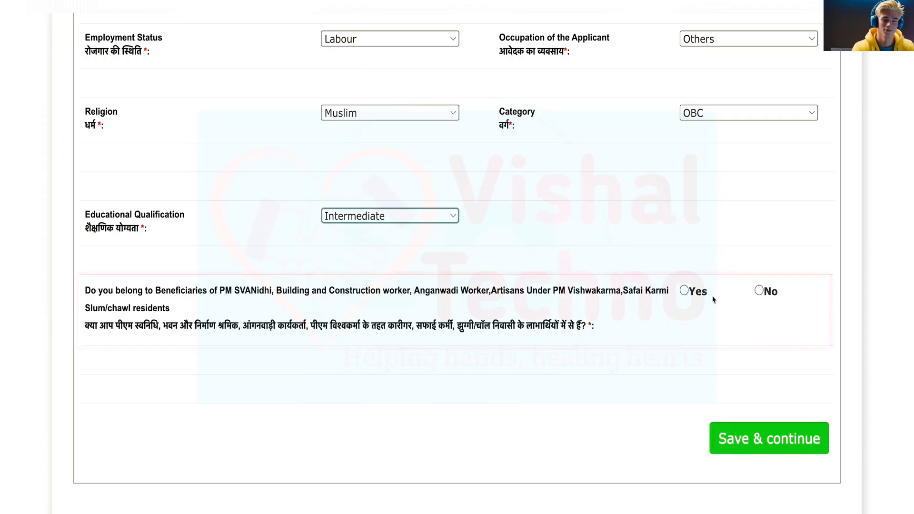
click(758, 291)
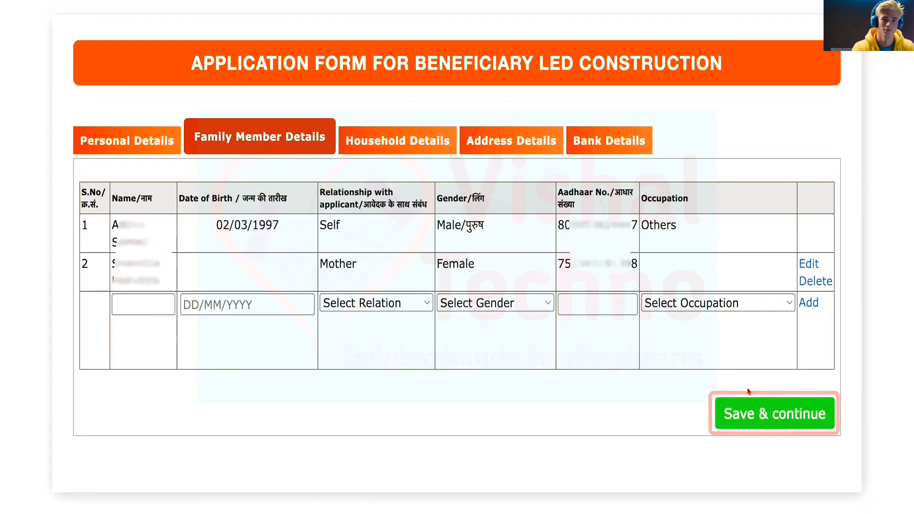
Step: Save the family members (Self and Mother) and move on to Household Details
click(768, 417)
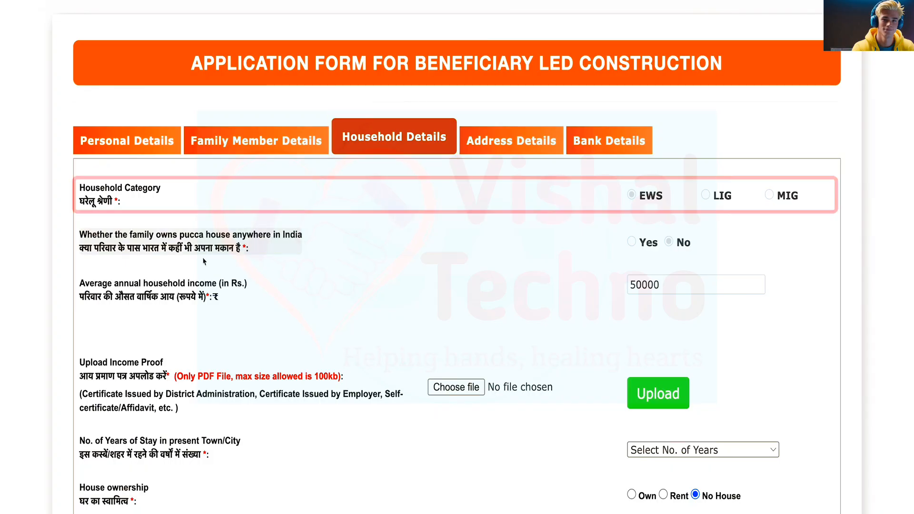
scroll(499, 333, down, 3)
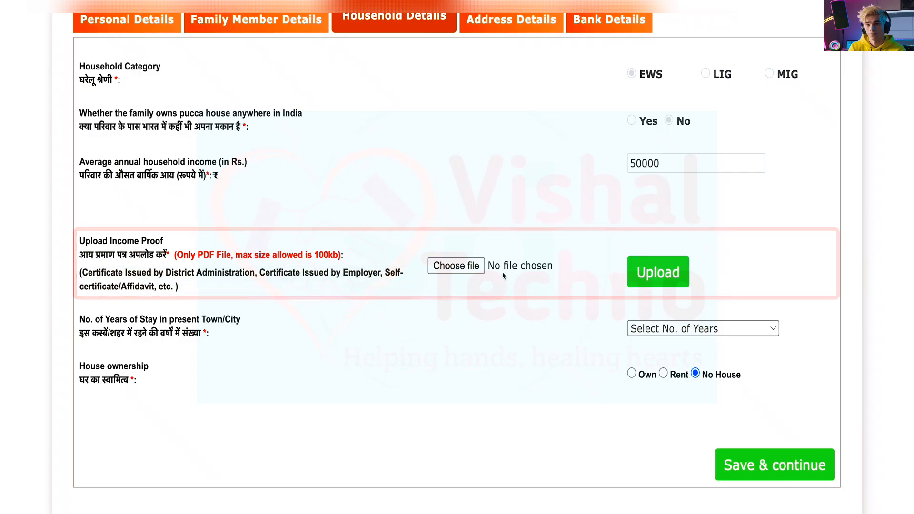
Step: Attach and upload the income proof PDF, then dismiss the success alert
click(466, 270)
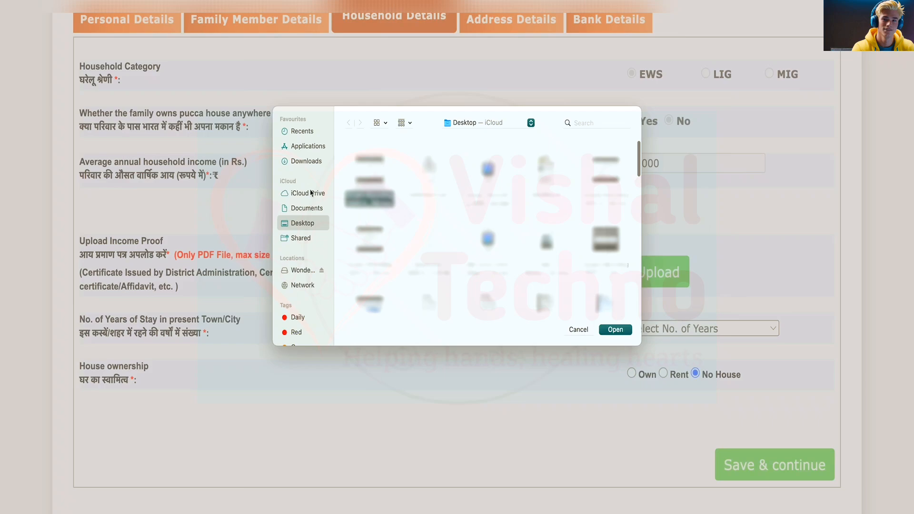
click(428, 187)
click(621, 331)
scroll(424, 235, down, 1)
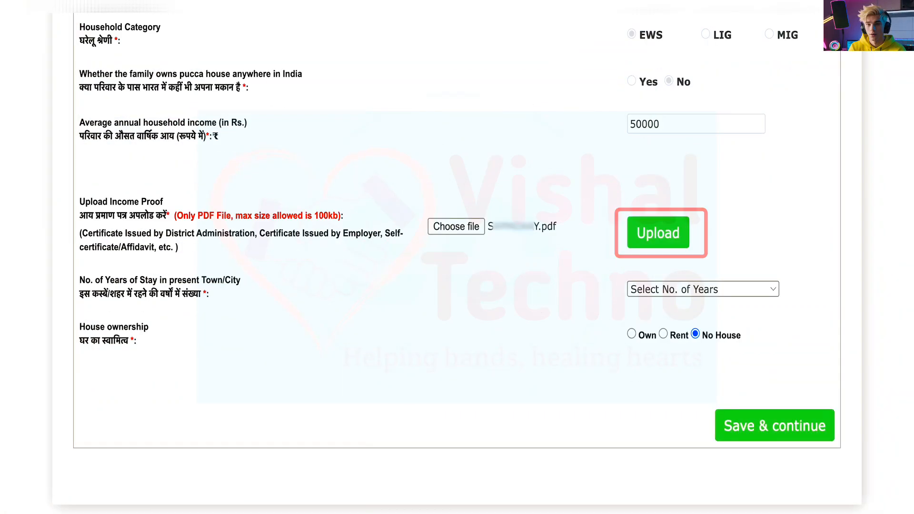
click(665, 238)
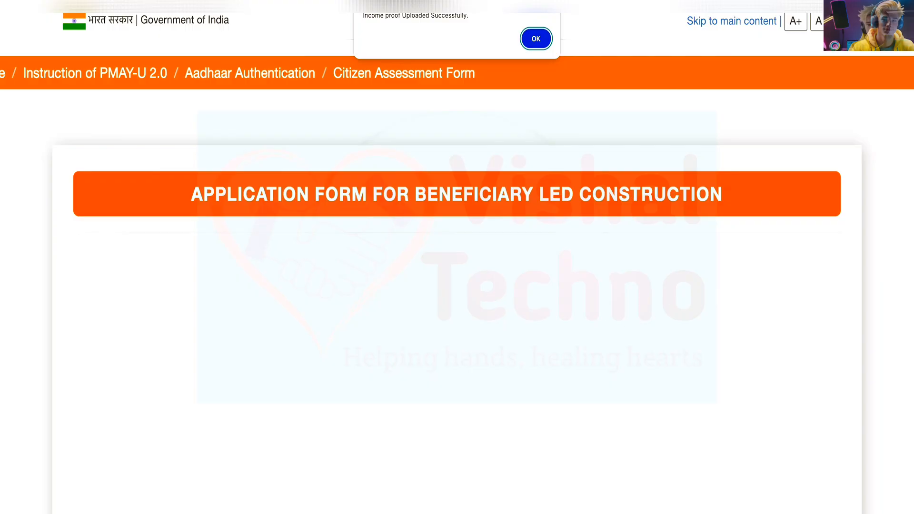
click(536, 40)
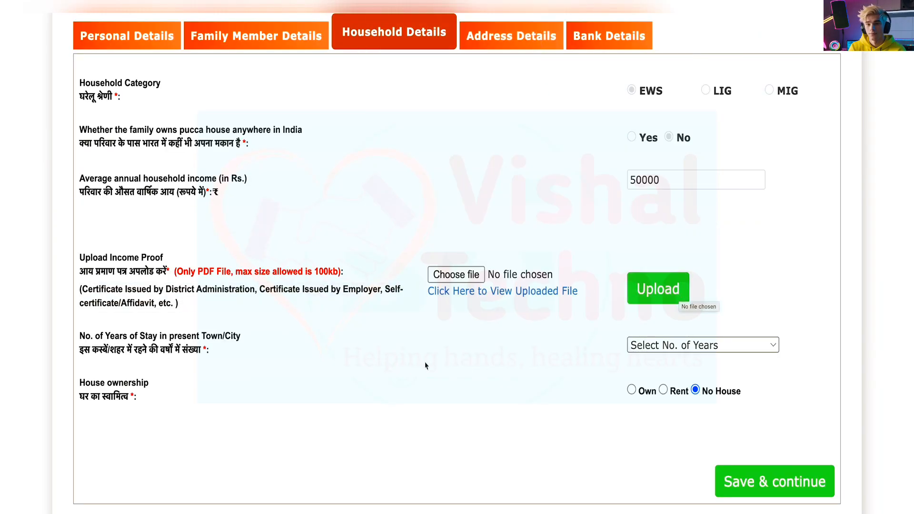
Step: Set stay to More than 10 Years, owned Kutcha house, Stone and Mud Roof, and save
scroll(459, 370, down, 1)
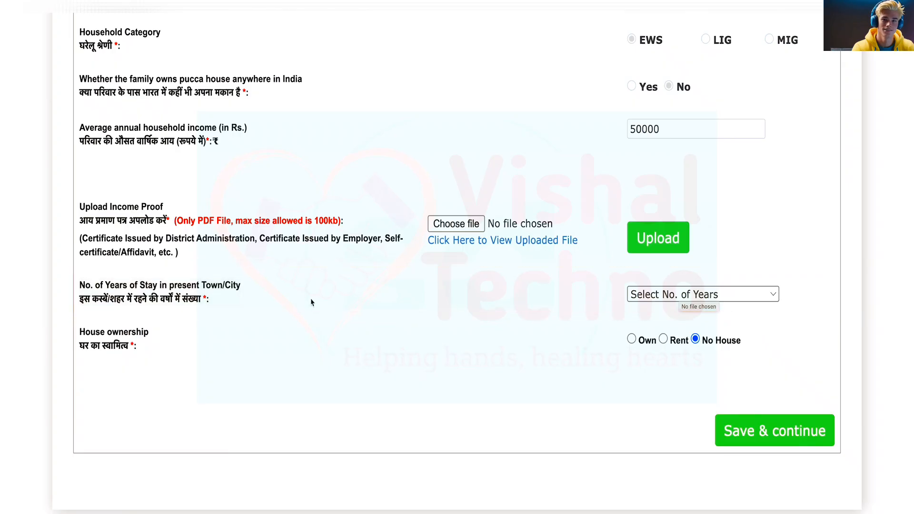
click(751, 296)
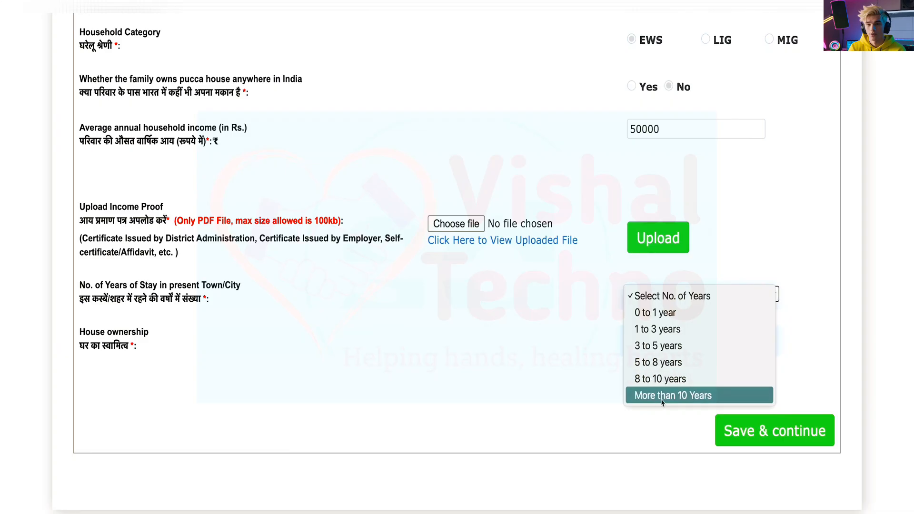
click(682, 400)
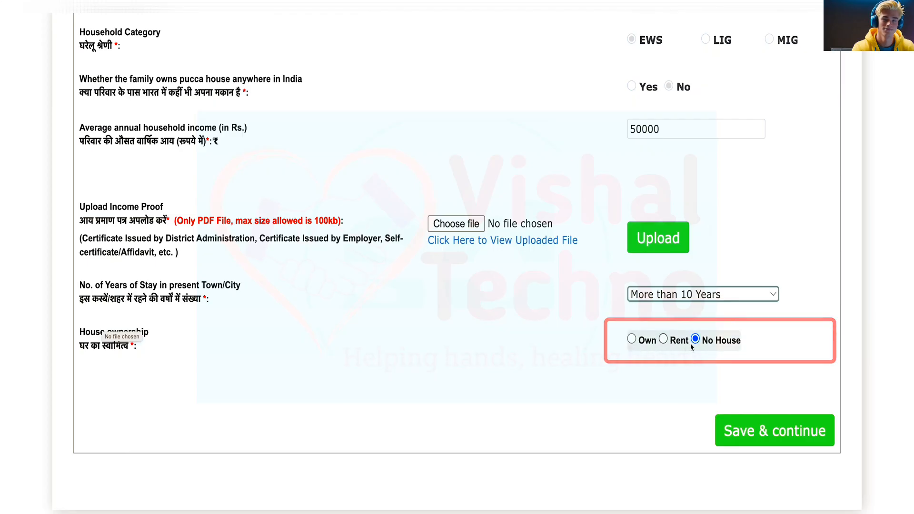
click(631, 339)
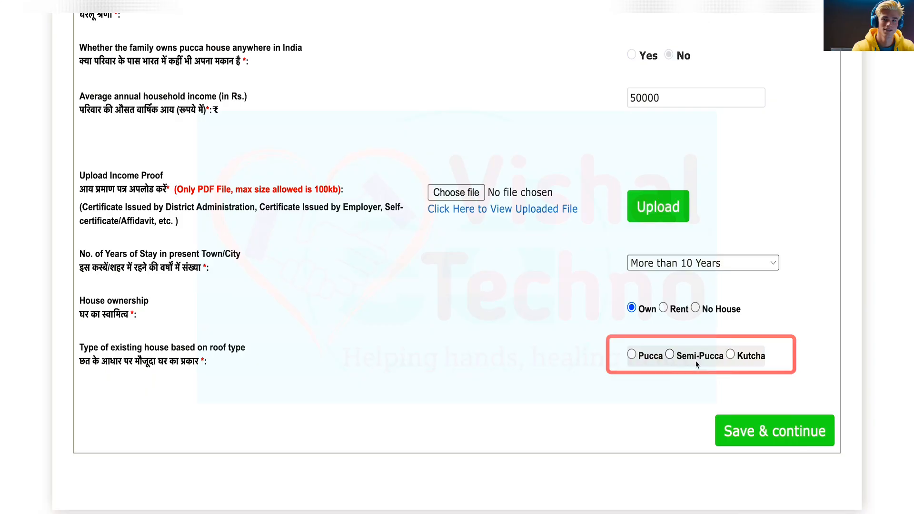
click(730, 355)
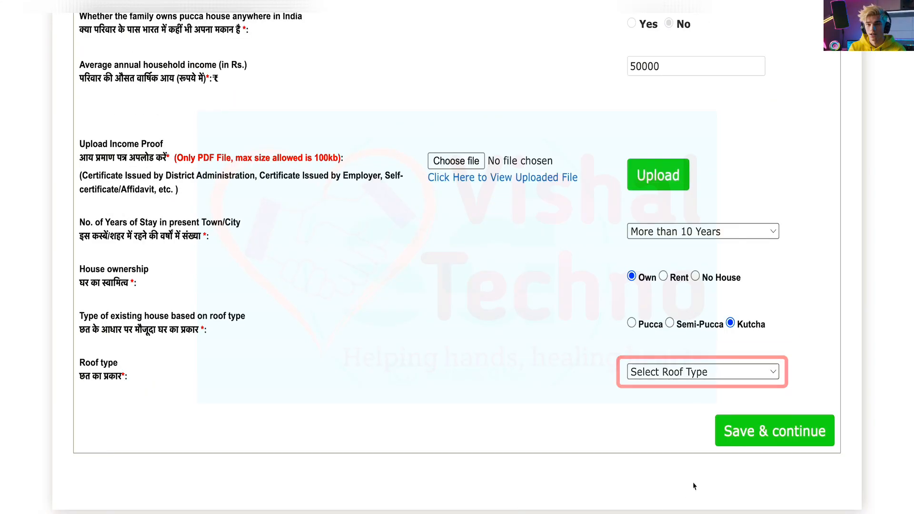
click(686, 378)
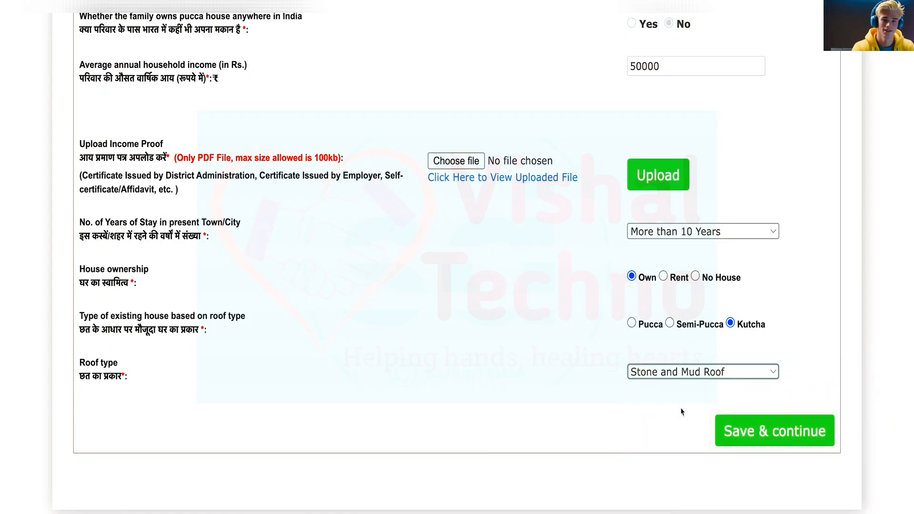
click(760, 443)
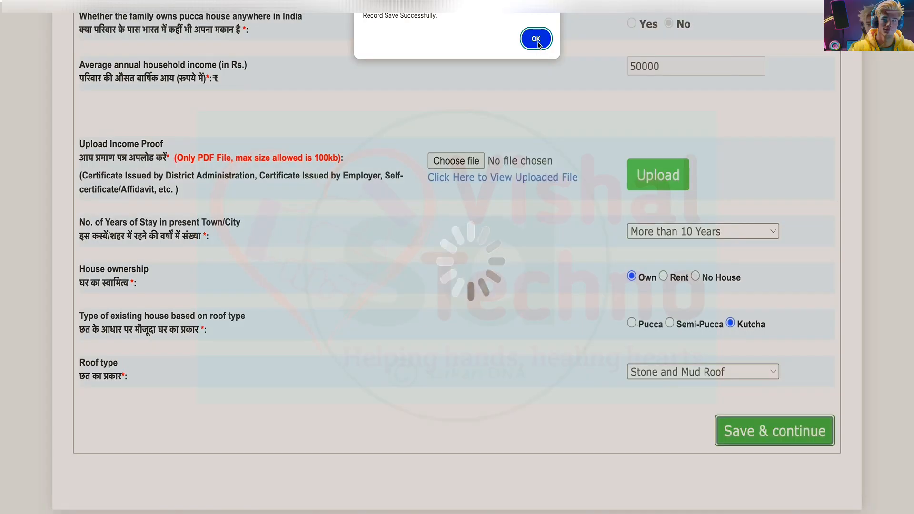
Step: Acknowledge the save, then enter the present house number and street name
click(537, 40)
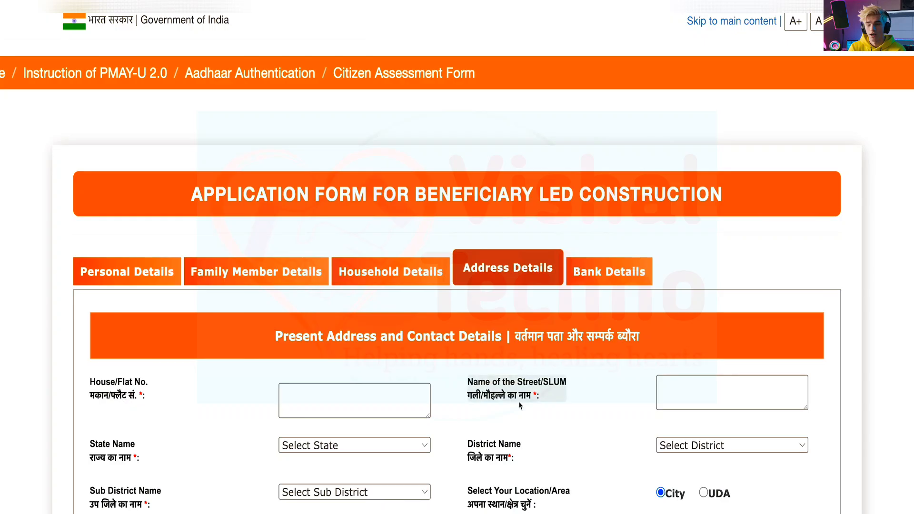
scroll(520, 405, down, 3)
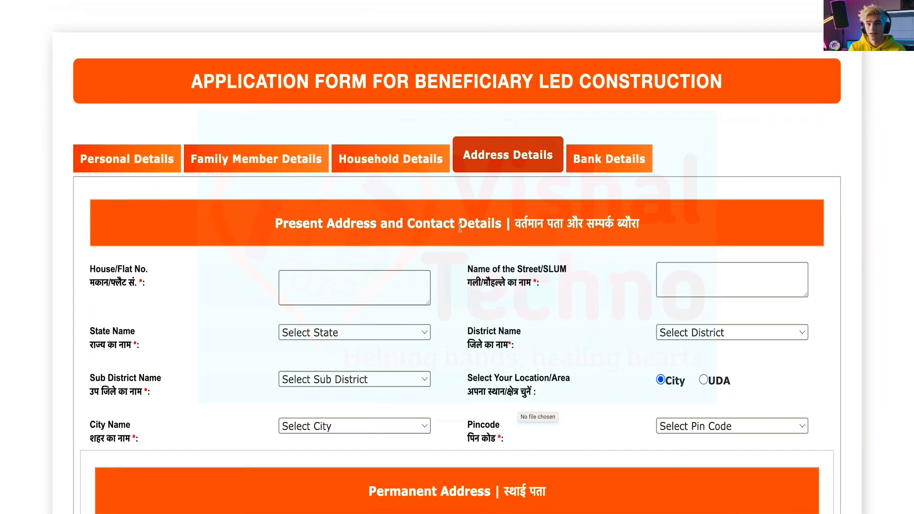
scroll(514, 310, down, 3)
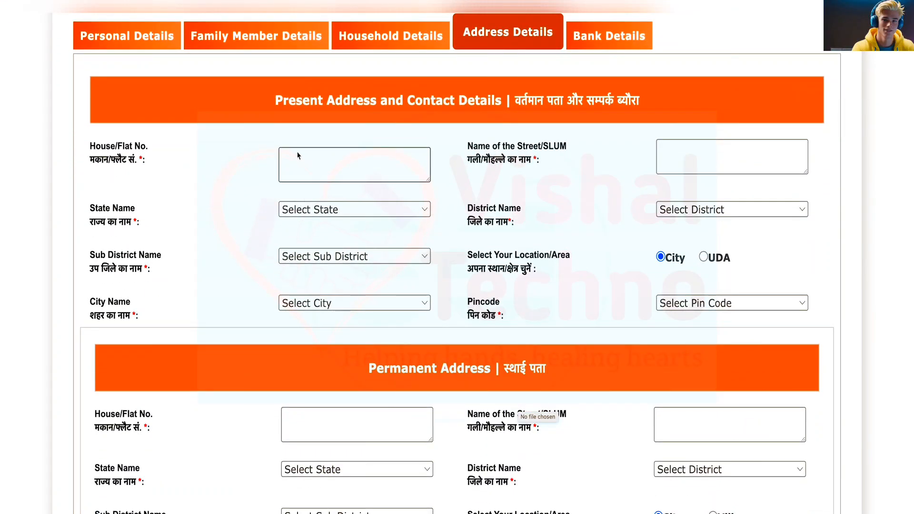
click(314, 161)
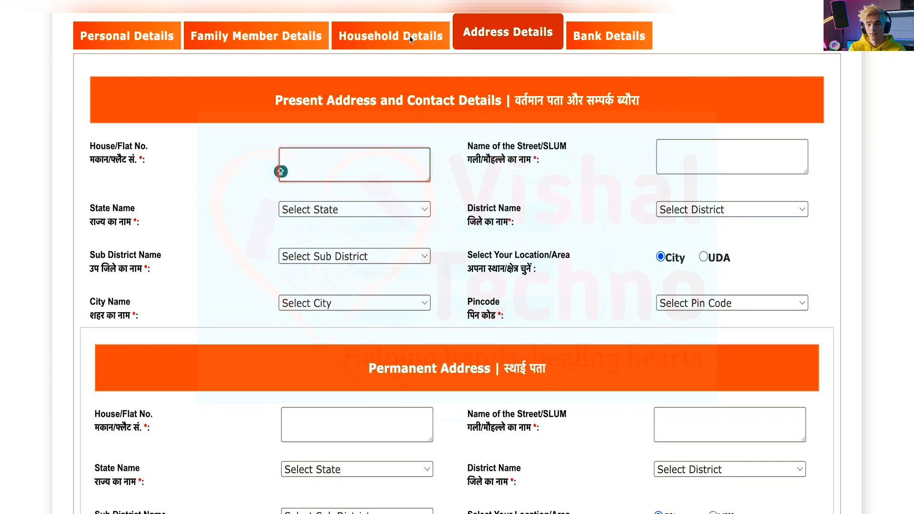
text(hata)
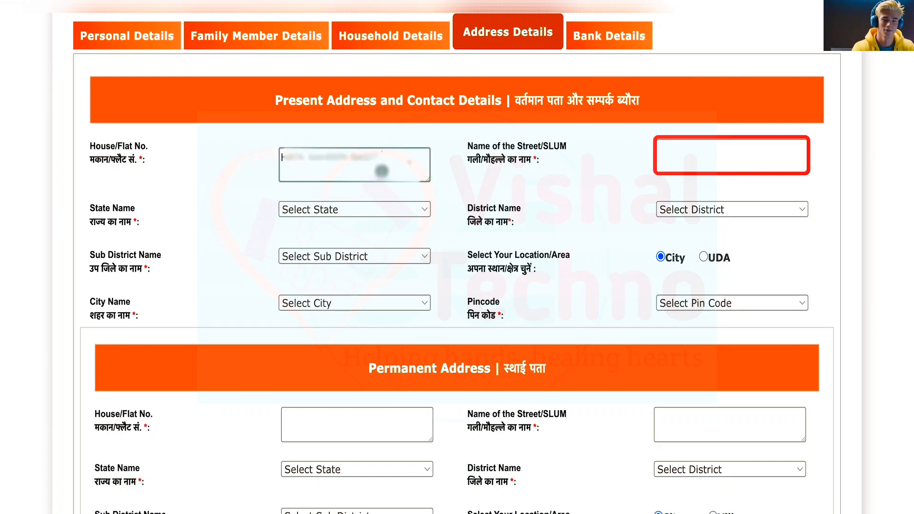
click(692, 152)
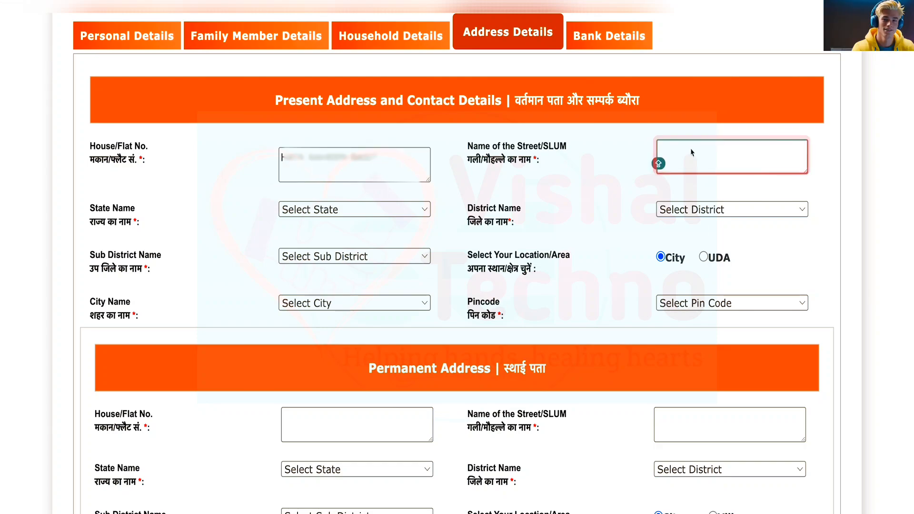
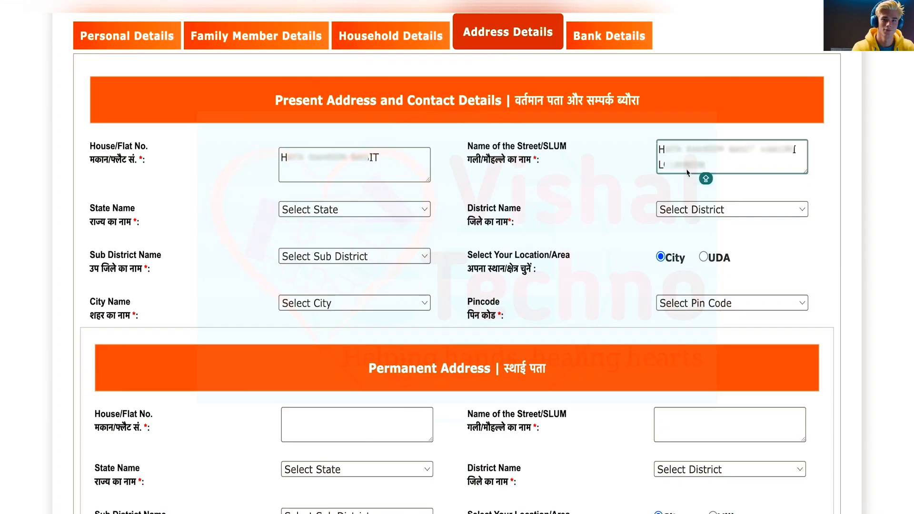
Step: Select Uttar Pradesh, Lucknow district, sub-district, city and pincode for the present address
click(402, 209)
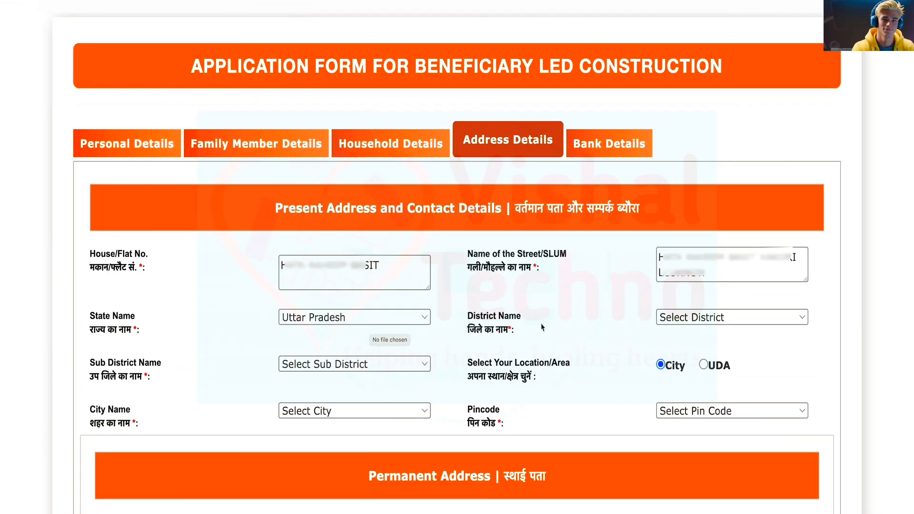
click(714, 318)
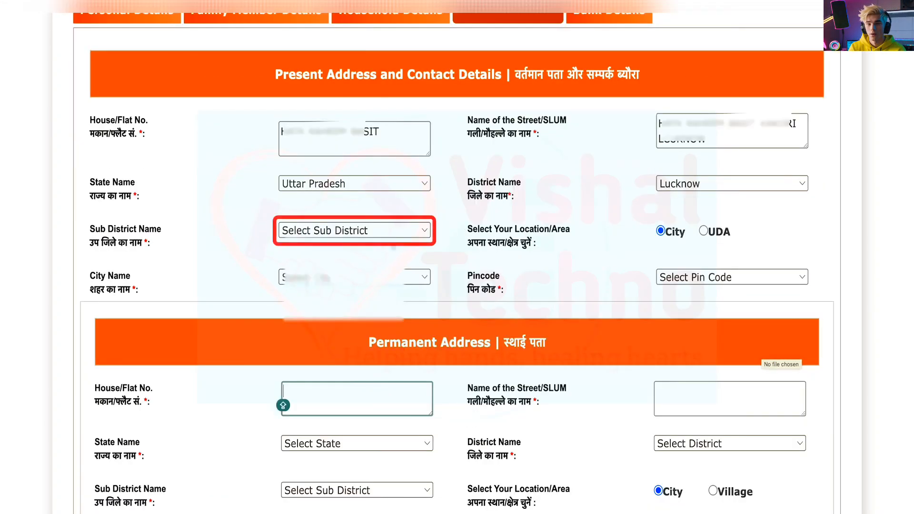
click(354, 232)
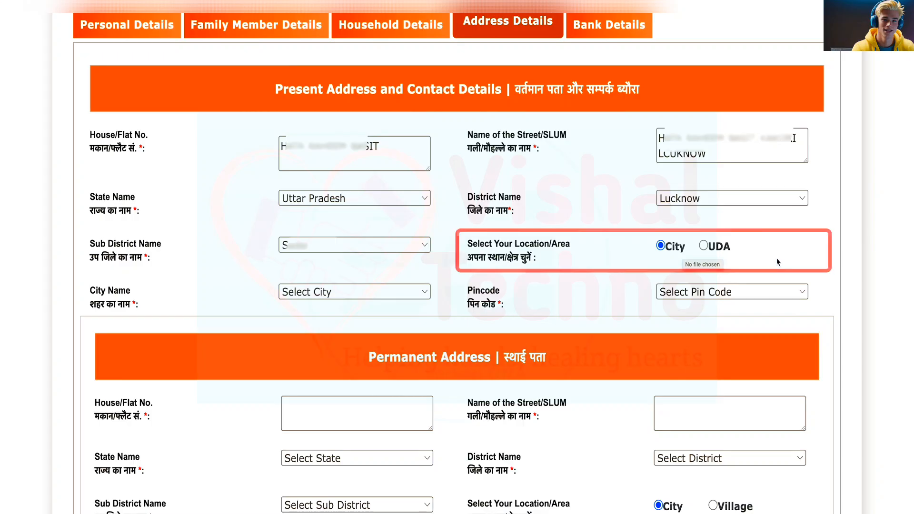
click(400, 292)
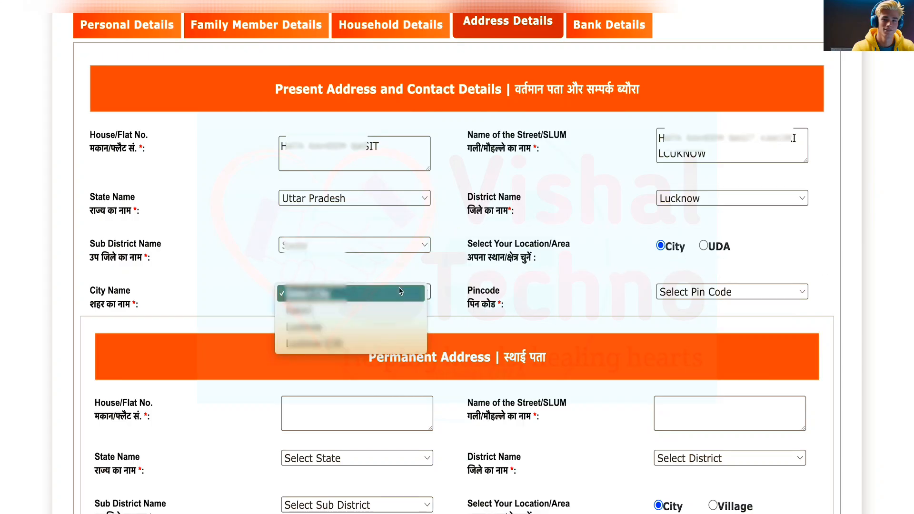
click(296, 309)
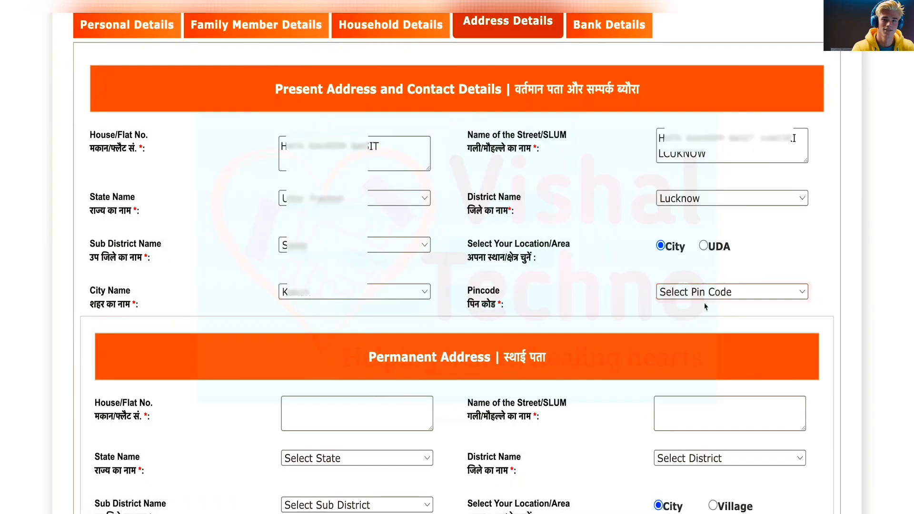
click(704, 292)
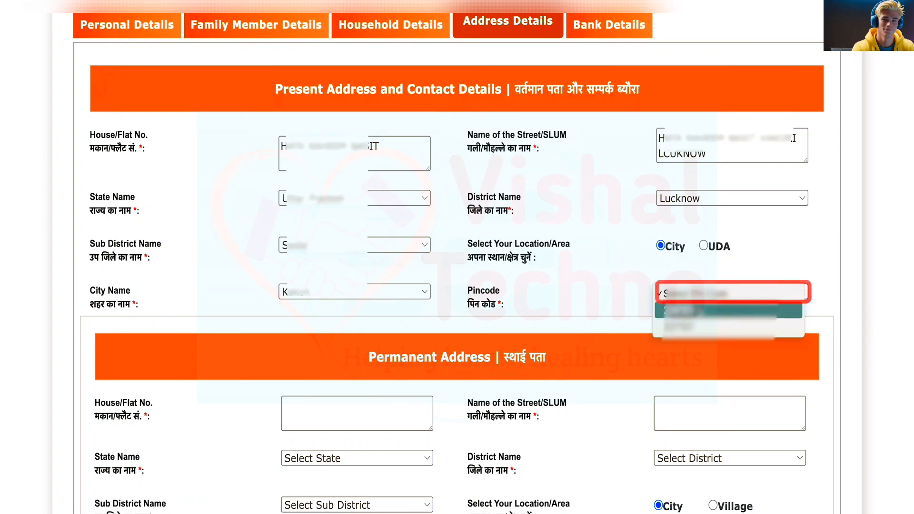
click(702, 310)
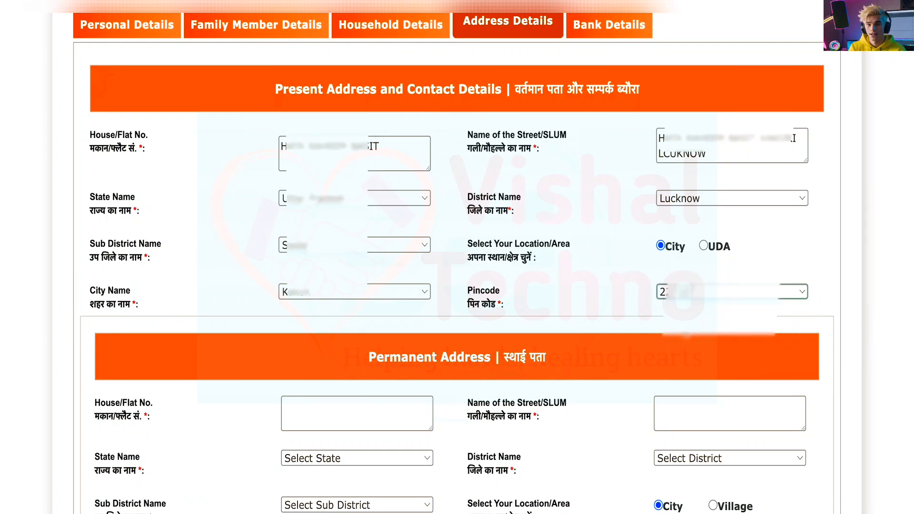
scroll(656, 336, down, 4)
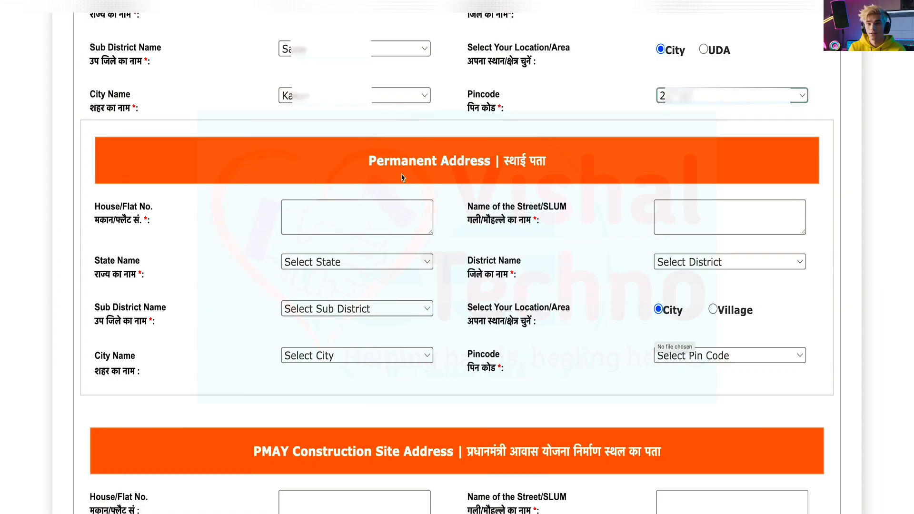
Step: Enter the permanent house number, then complete the construction site address with Lucknow district, sub-district, City location and pincode
click(402, 232)
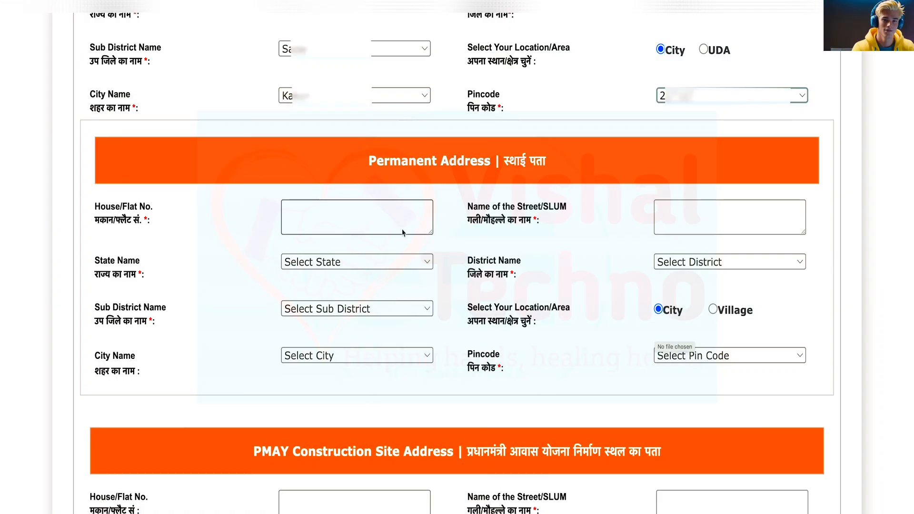
click(334, 219)
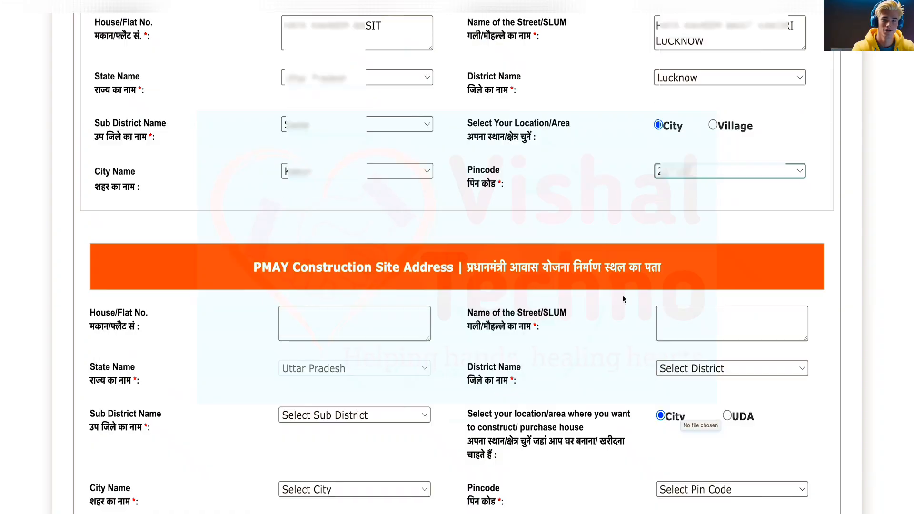
scroll(473, 301, down, 3)
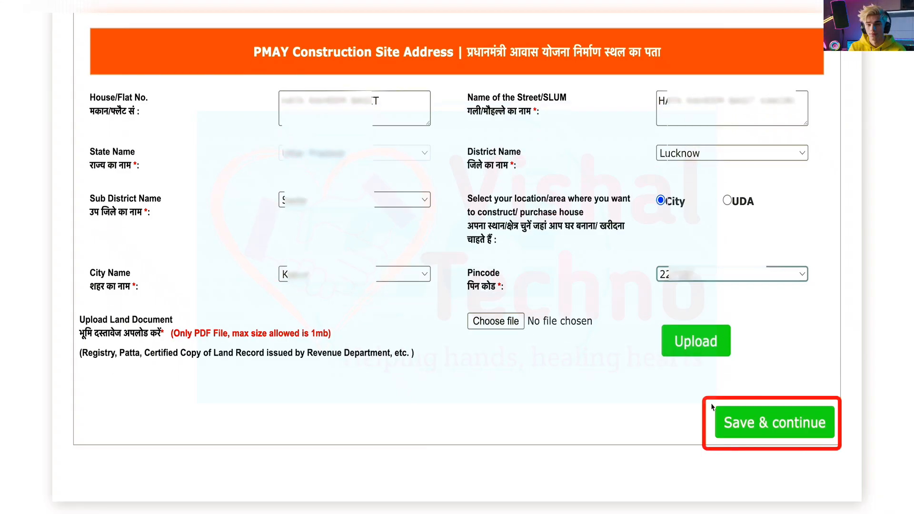
Step: Save the addresses, then enter the bank account number in the Confirm Bank Account No. field
click(755, 428)
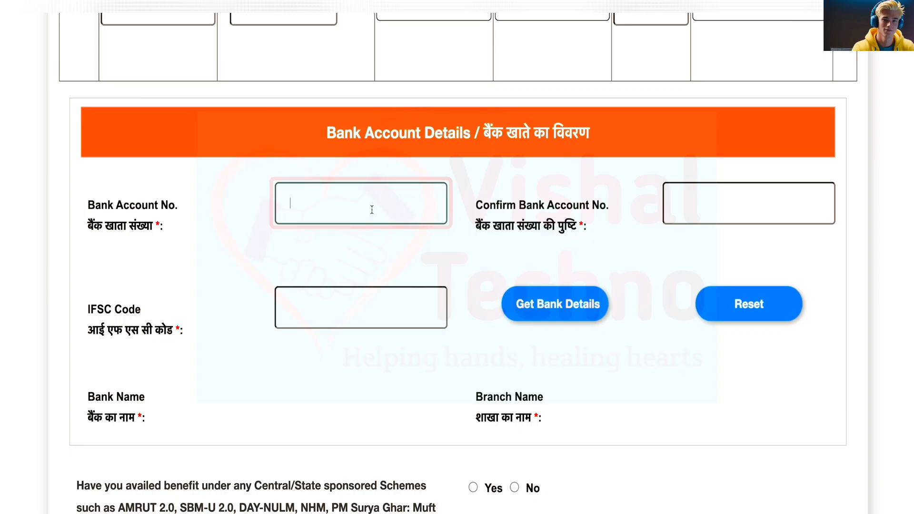
click(700, 208)
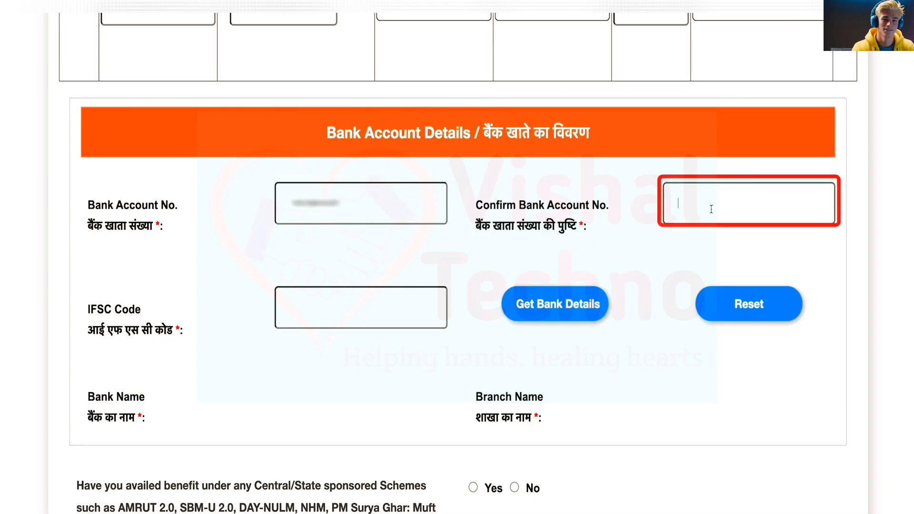
text(123)
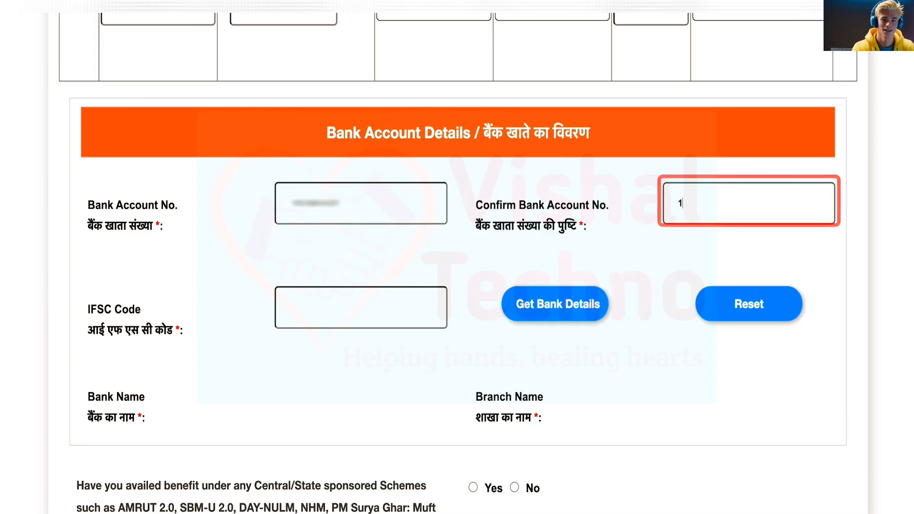
text(456)
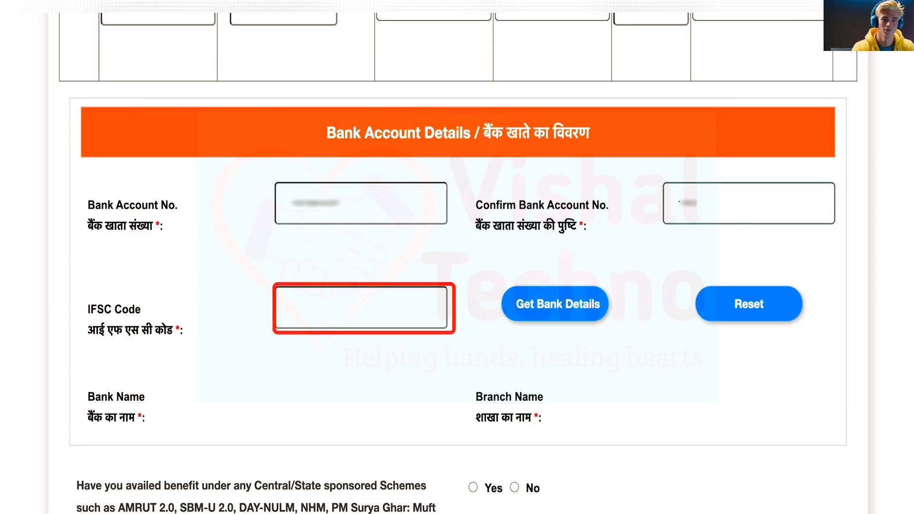
text(78)
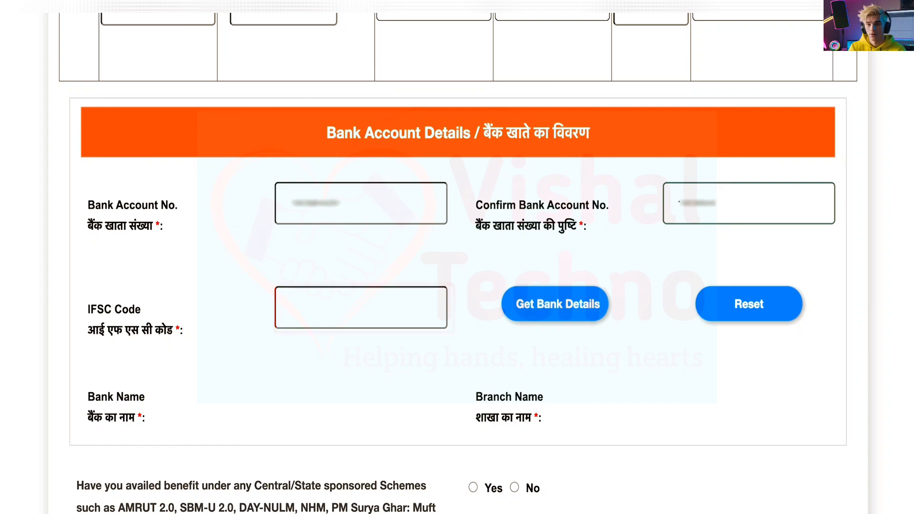
text(90)
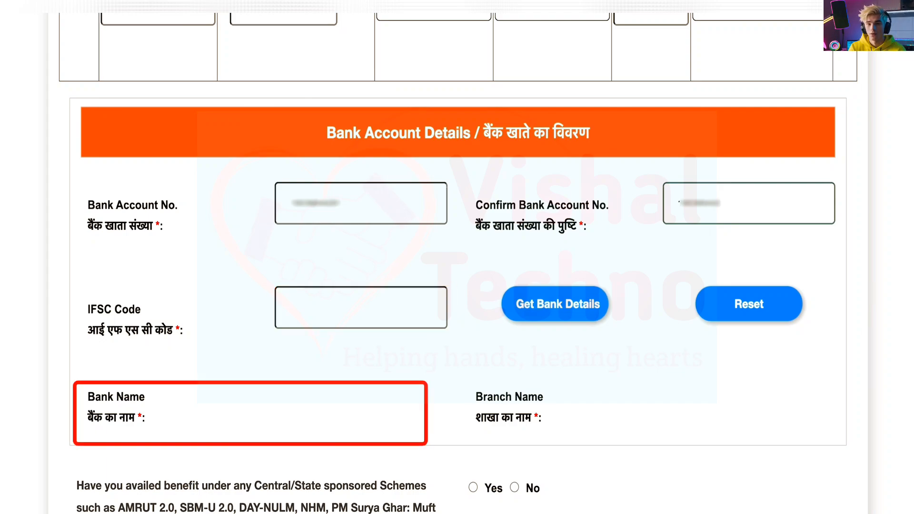